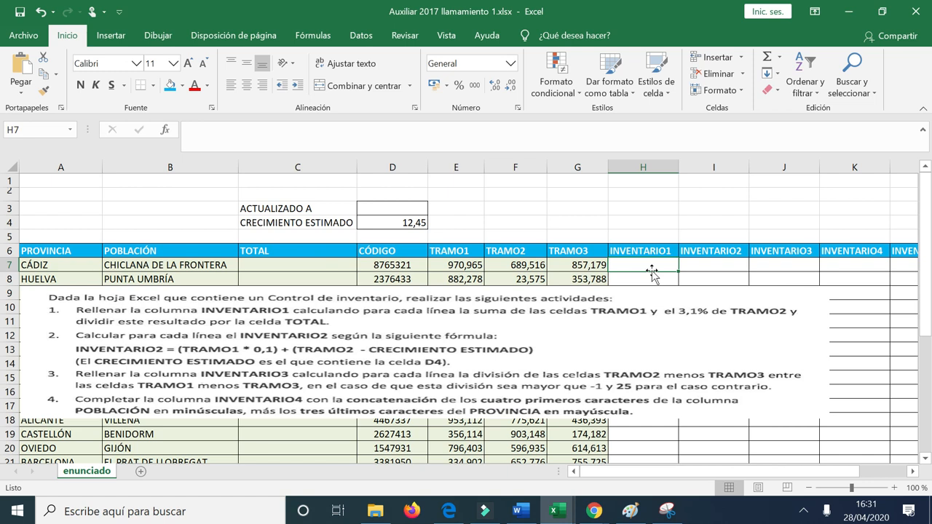
- Enter =SUMA(E7:G7) in the first TOTAL cell, C7, and fill it down the column
click(454, 264)
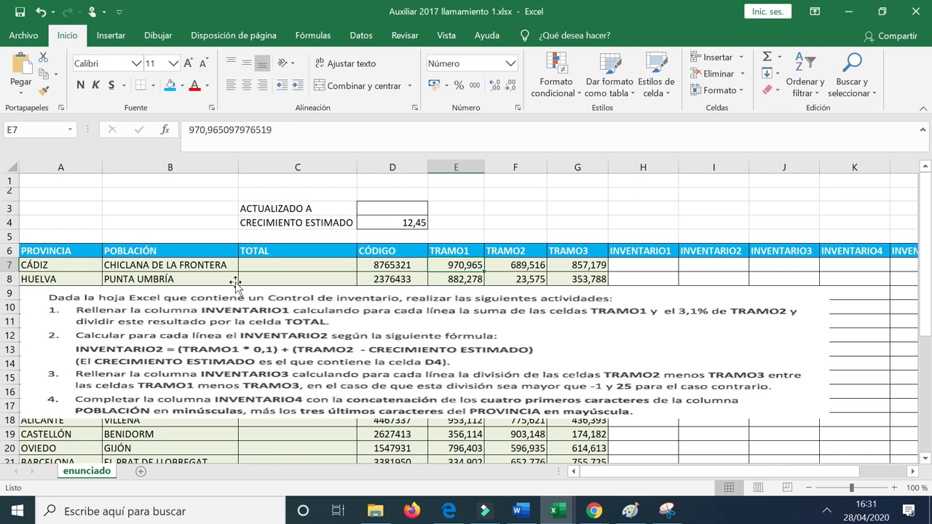
click(294, 269)
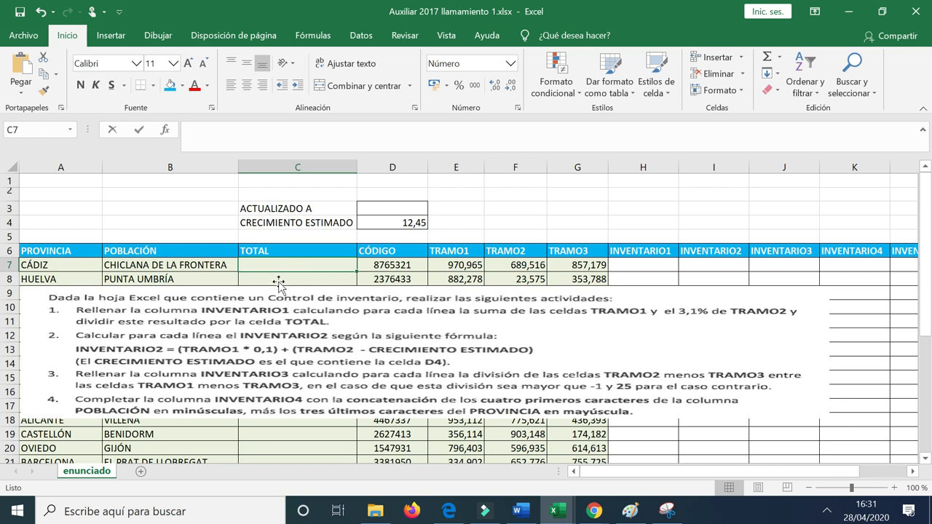
text(=suma)
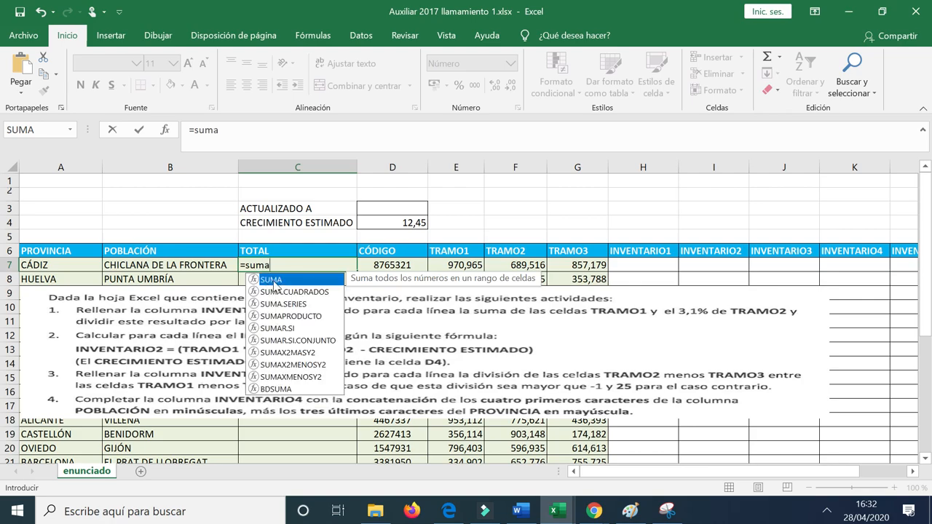
key(Tab)
drag(384, 265, 437, 265)
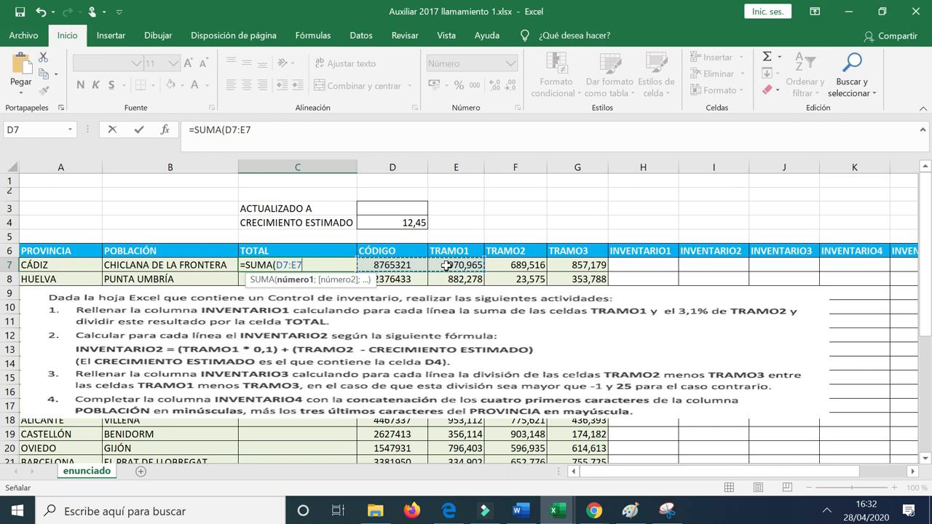
click(445, 265)
drag(501, 266, 587, 265)
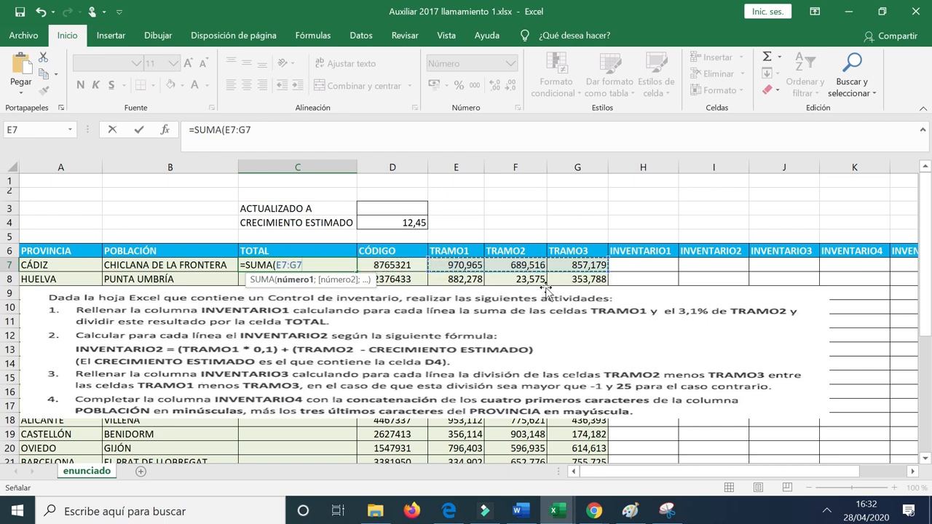
text())
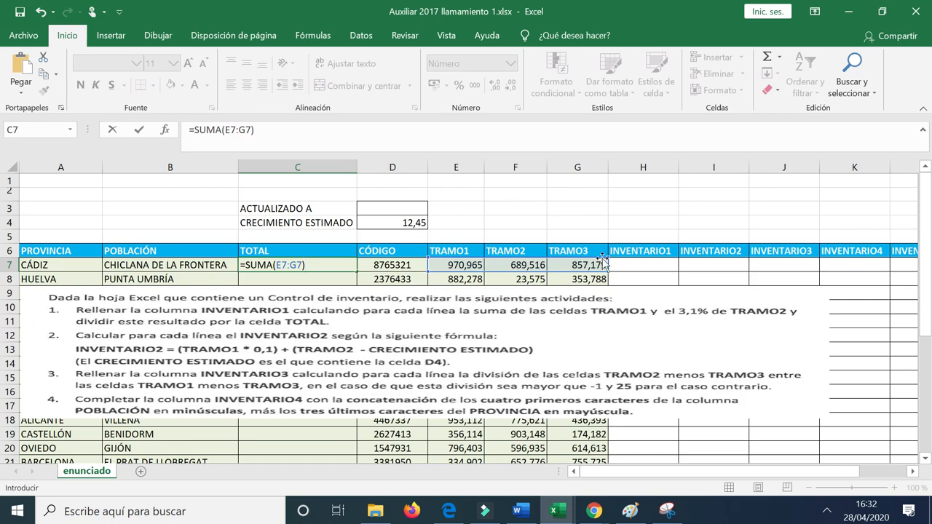
click(139, 131)
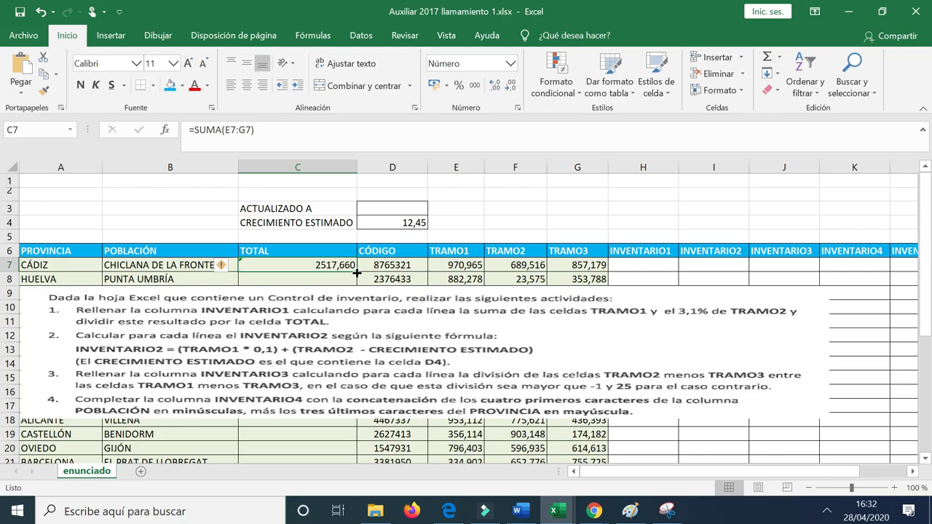
double_click(357, 272)
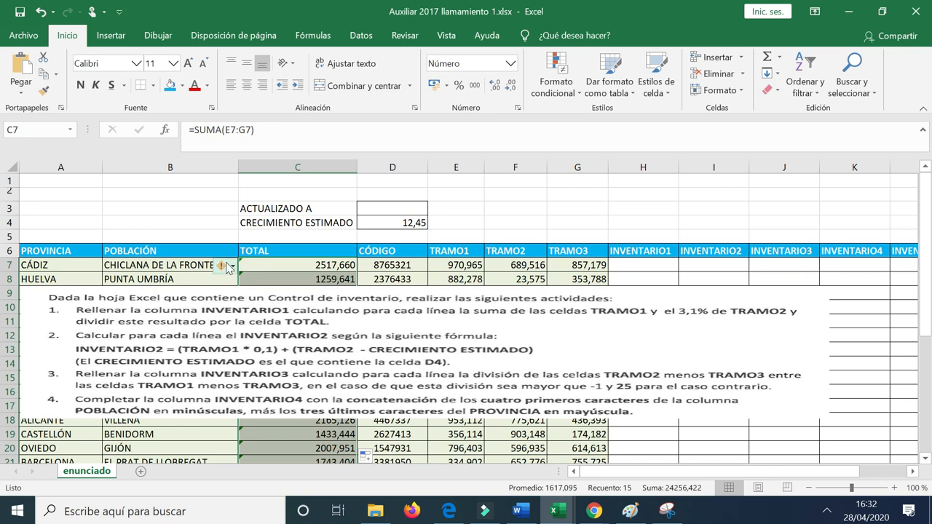
click(233, 270)
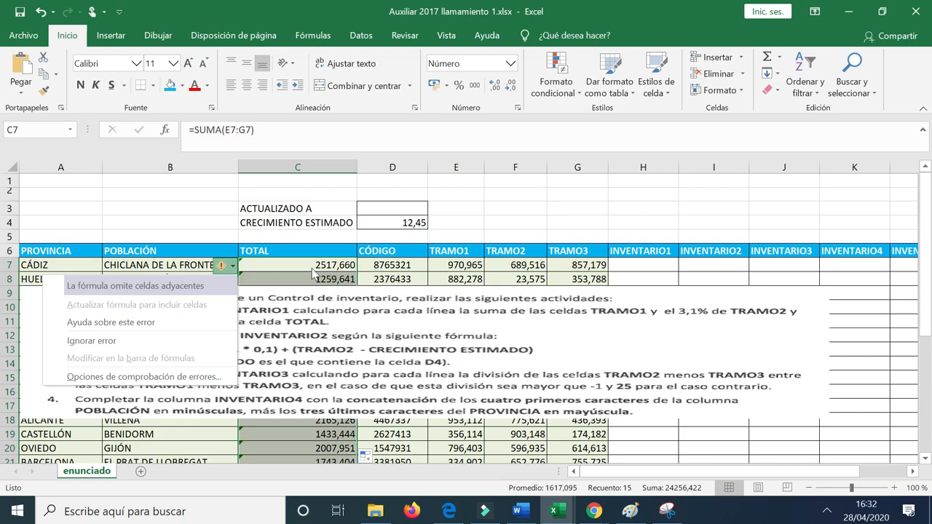
- Enter =(E7+3,1%*F7)/C7 in the first INVENTARIO1 cell, H7, and fill it down the column
click(659, 265)
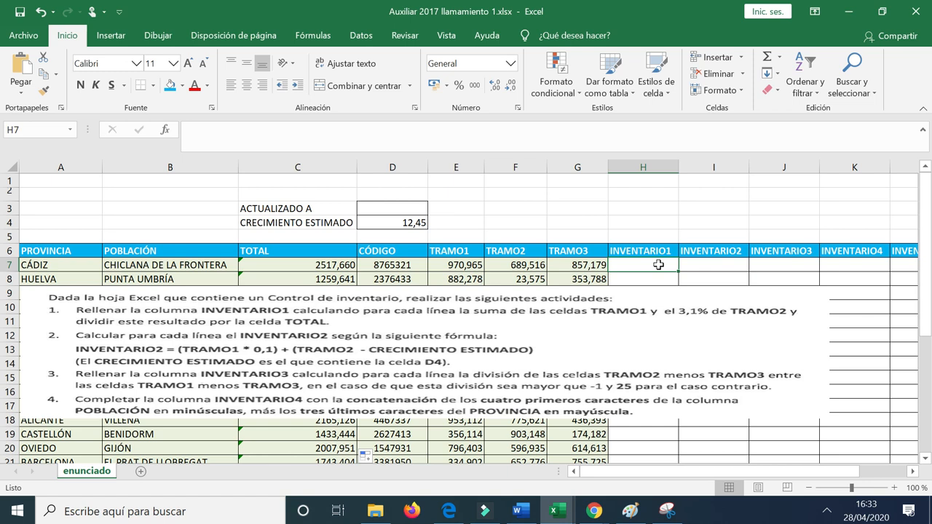
text(=)
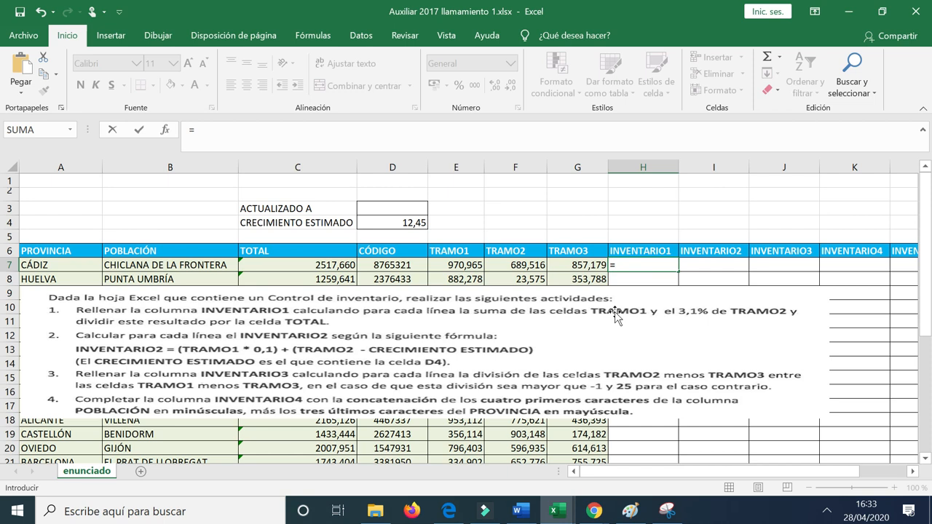
text(()
click(457, 265)
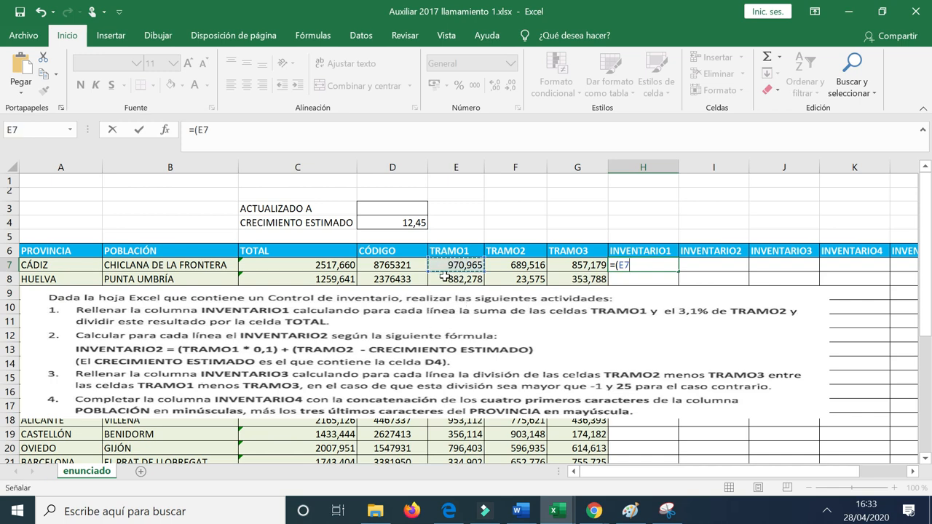
text(+)
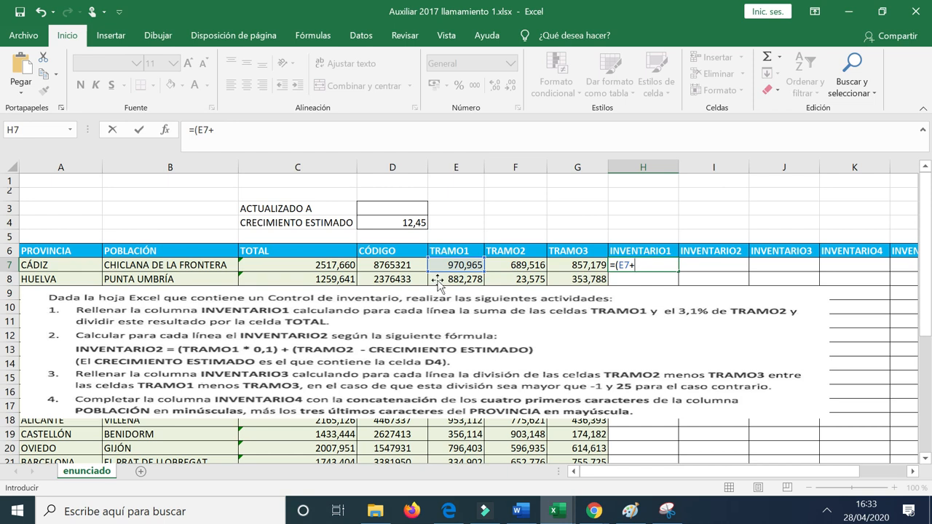
text(3,1%*)
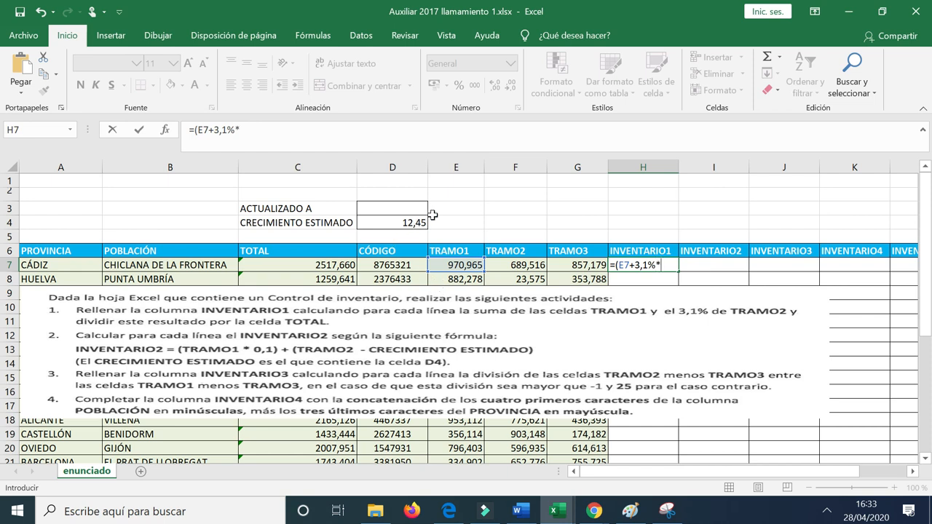
click(517, 263)
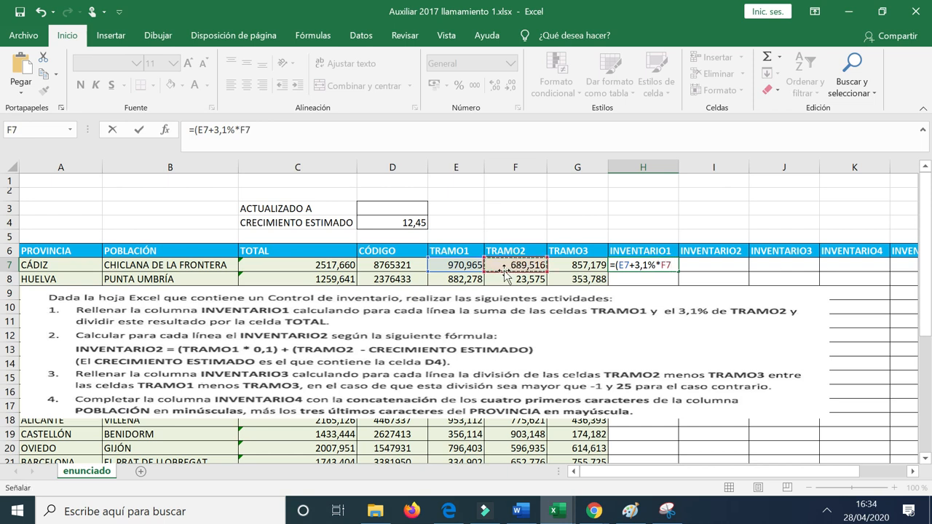
text()/)
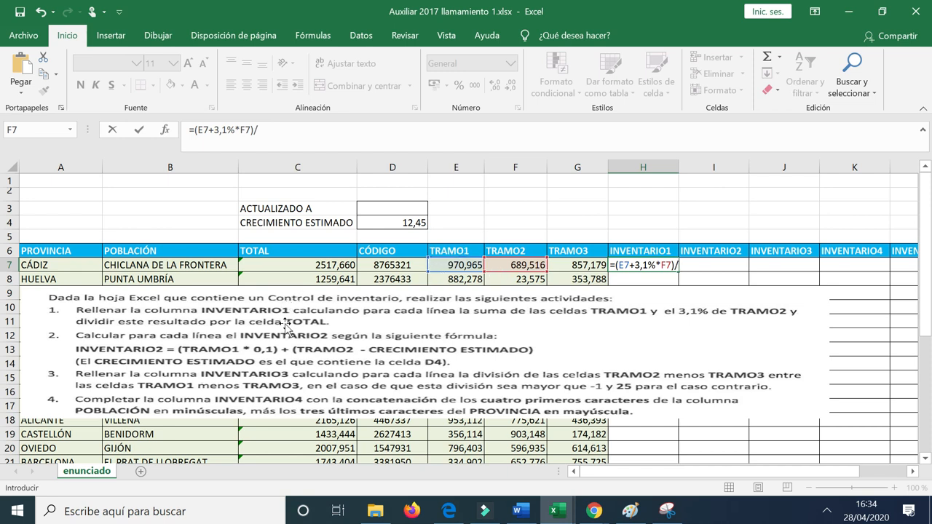
click(304, 265)
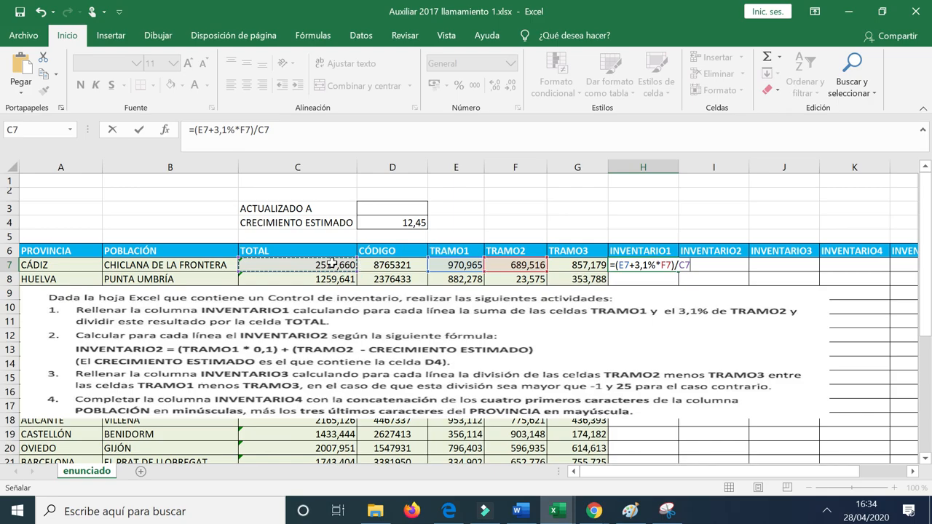
click(139, 131)
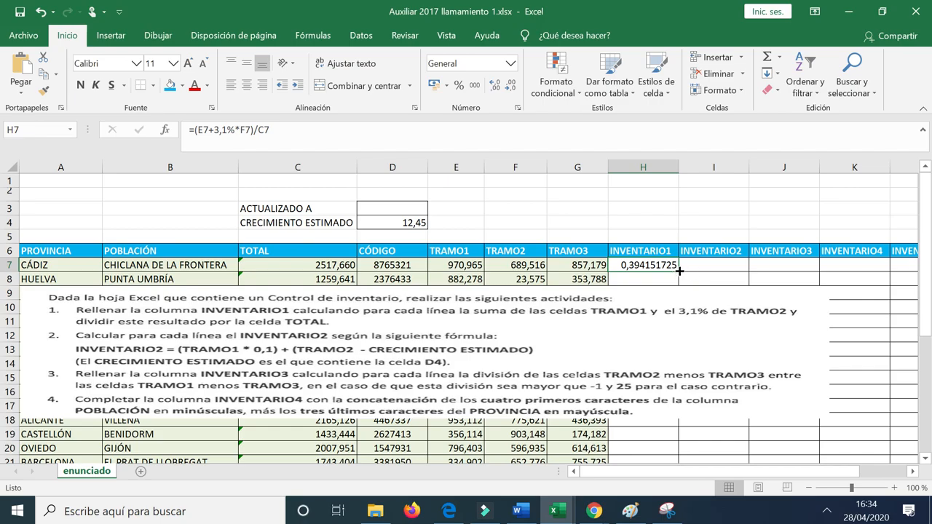
double_click(679, 270)
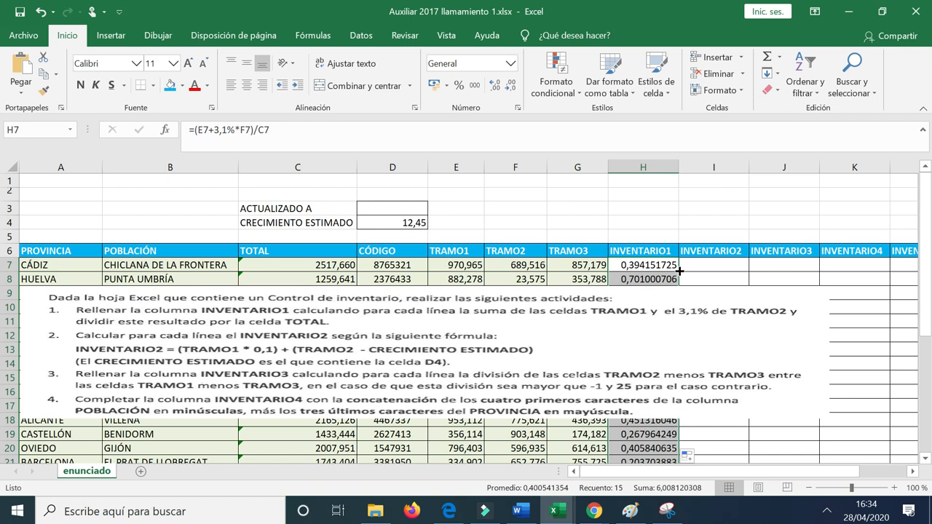
- Enter =(E7+0,1)+(F7-$D$4) in the first INVENTARIO2 cell, I7, and fill it down the column
click(728, 268)
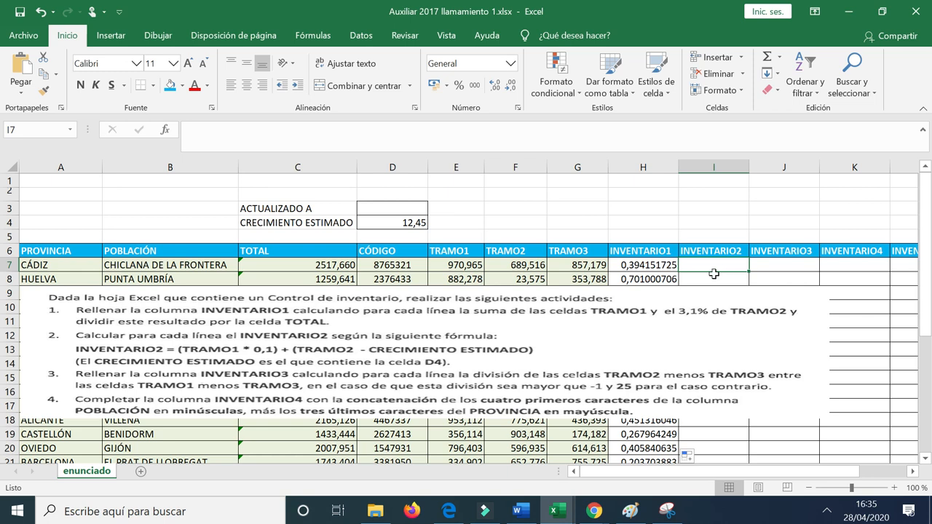
text(=)
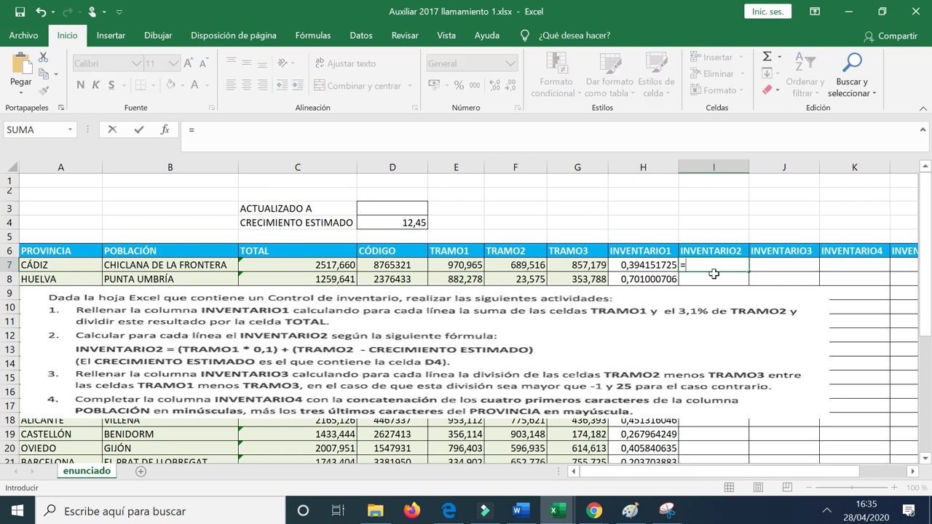
text(8)
key(BackSpace)
text(()
click(450, 264)
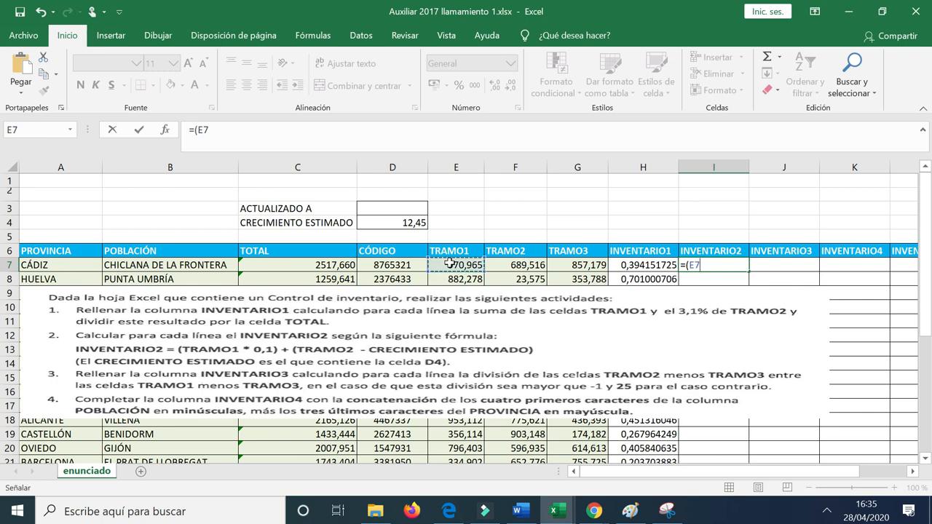
text(+0,)
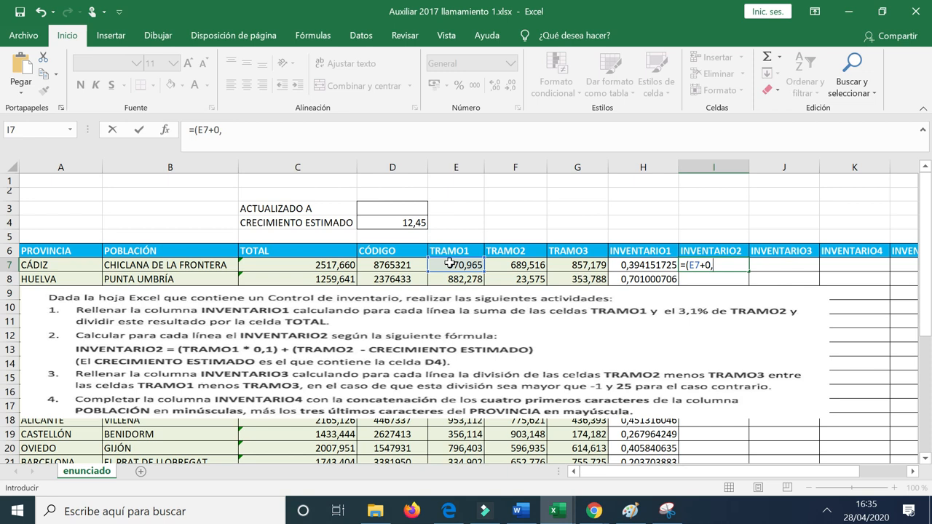
text(1)+()
click(502, 269)
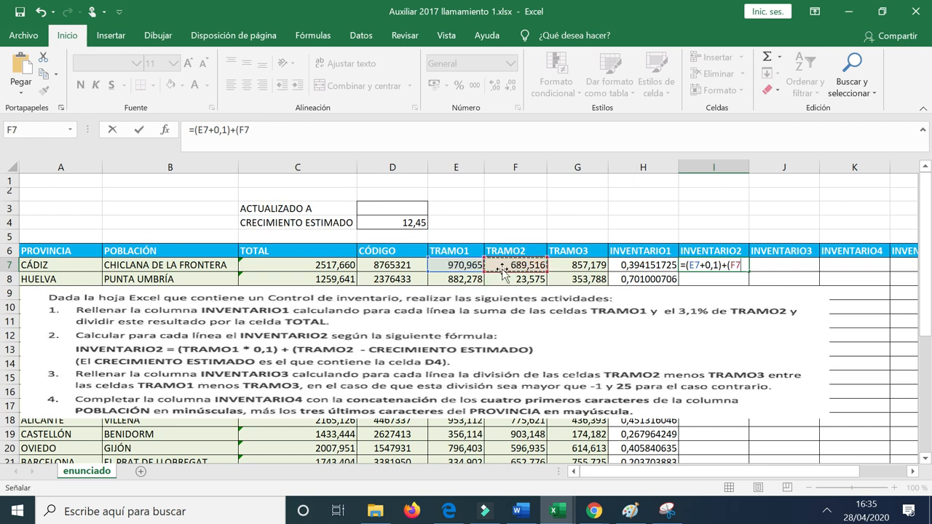
text(-)
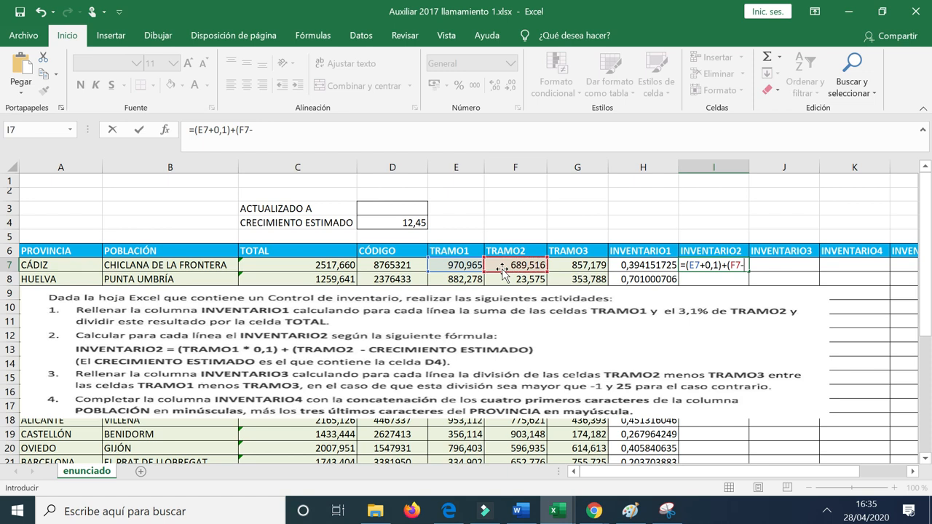
click(393, 226)
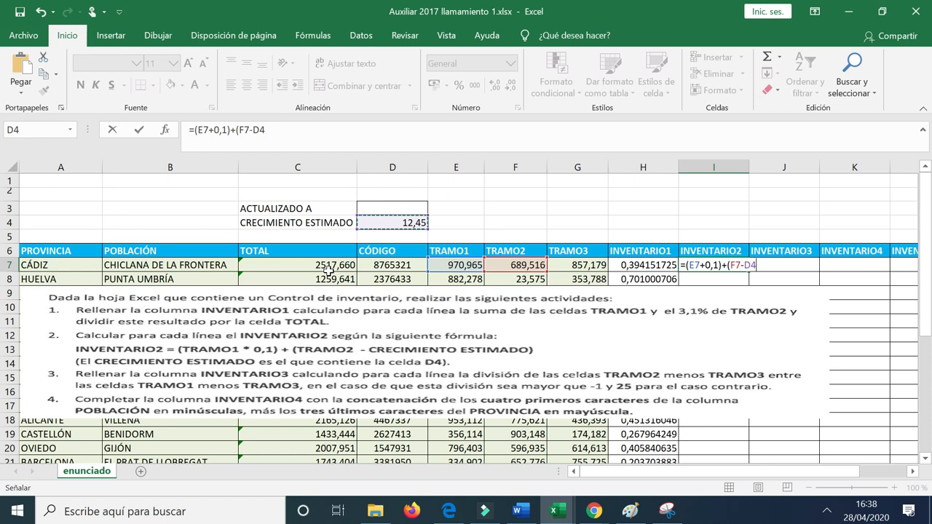
key(F4)
text())
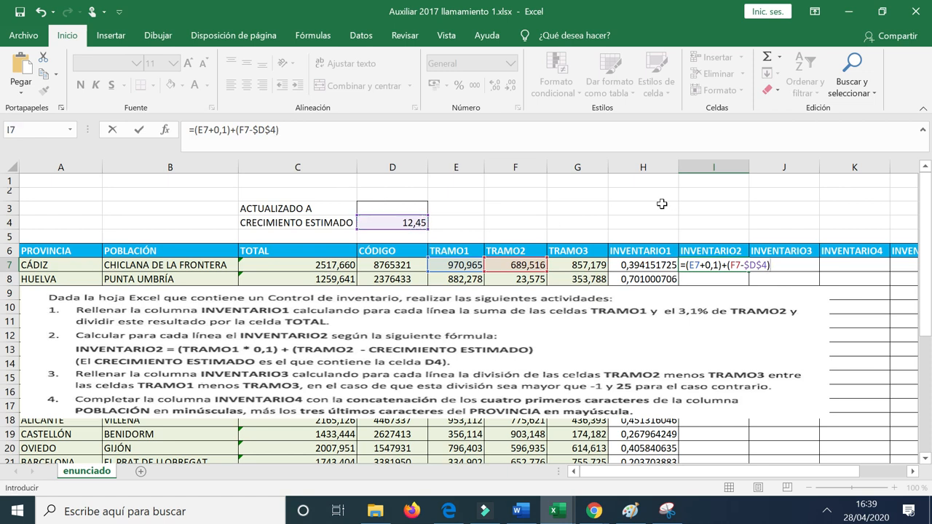
click(142, 130)
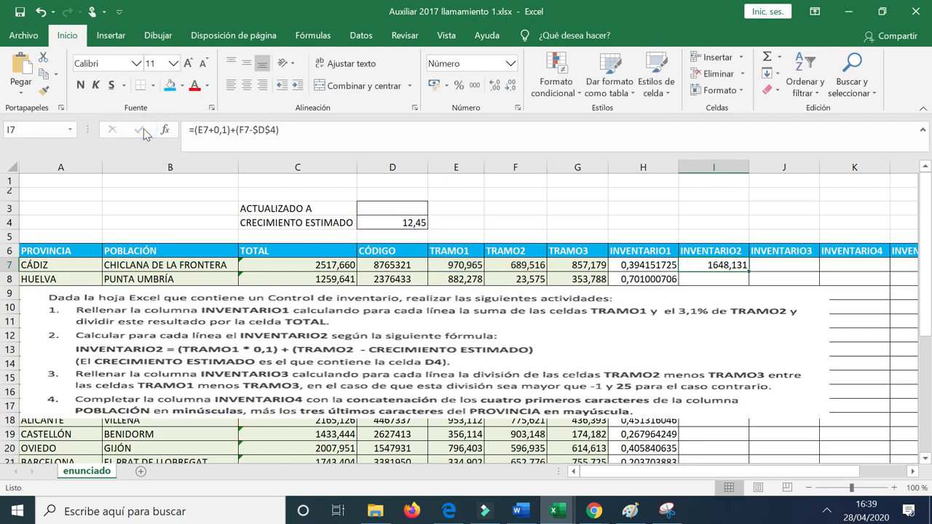
double_click(748, 270)
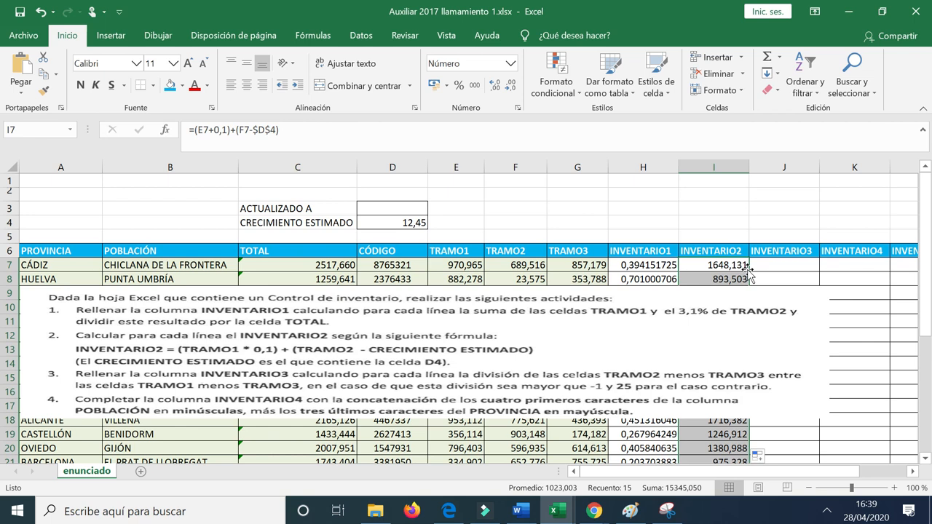
- Begin an SI formula in the first INVENTARIO3 cell, J7, with the logical test (F7-G7)/(E7-G7)>-1
click(807, 265)
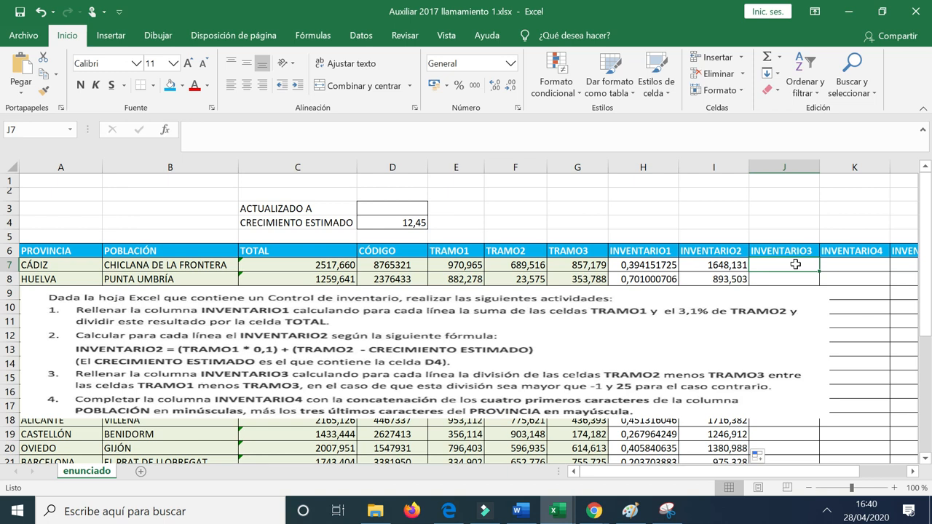
text(=)
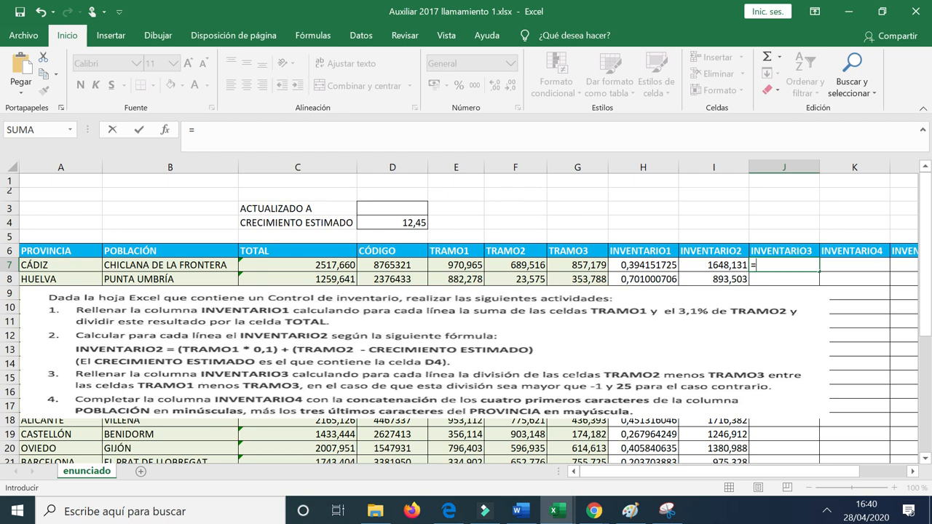
text(si)
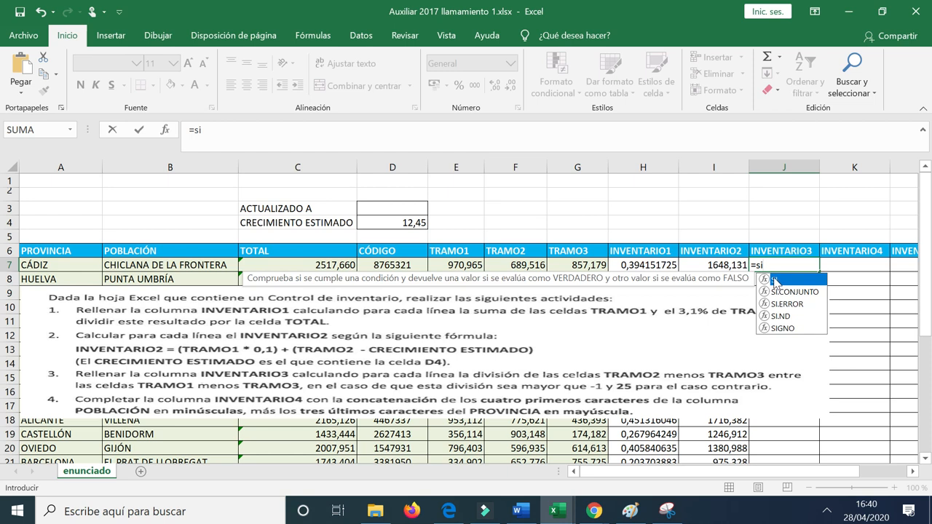
double_click(776, 279)
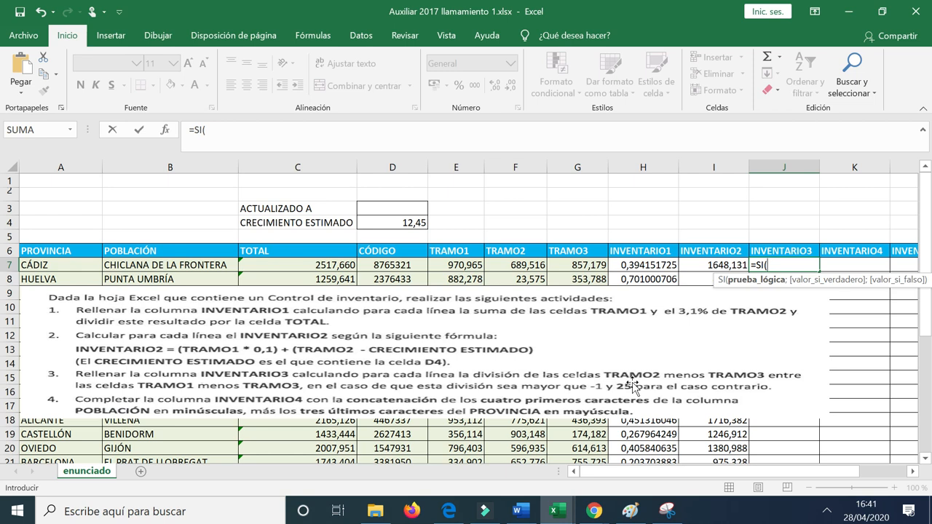
text(()
click(509, 265)
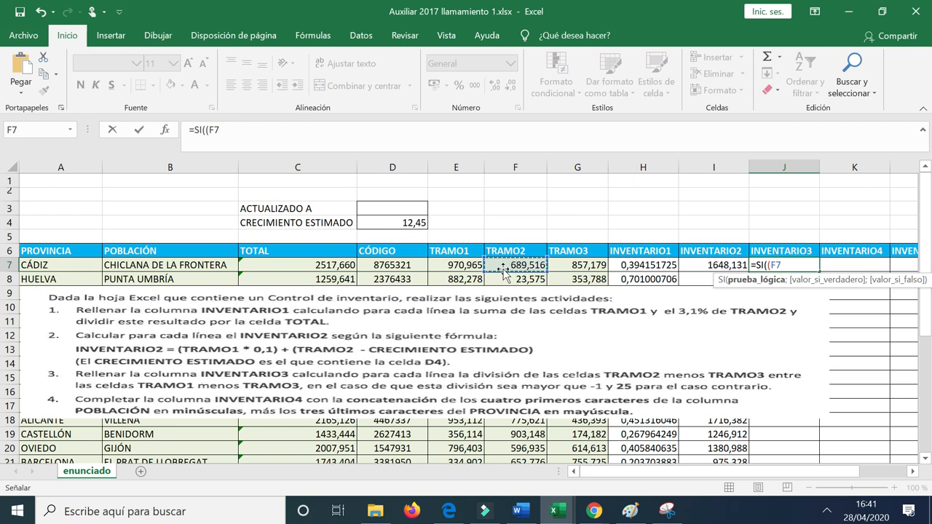
text(-)
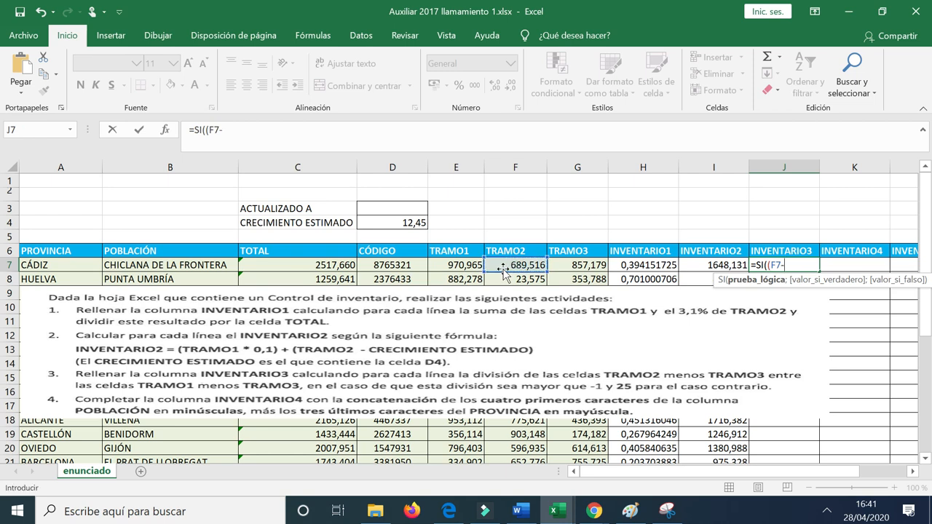
click(578, 265)
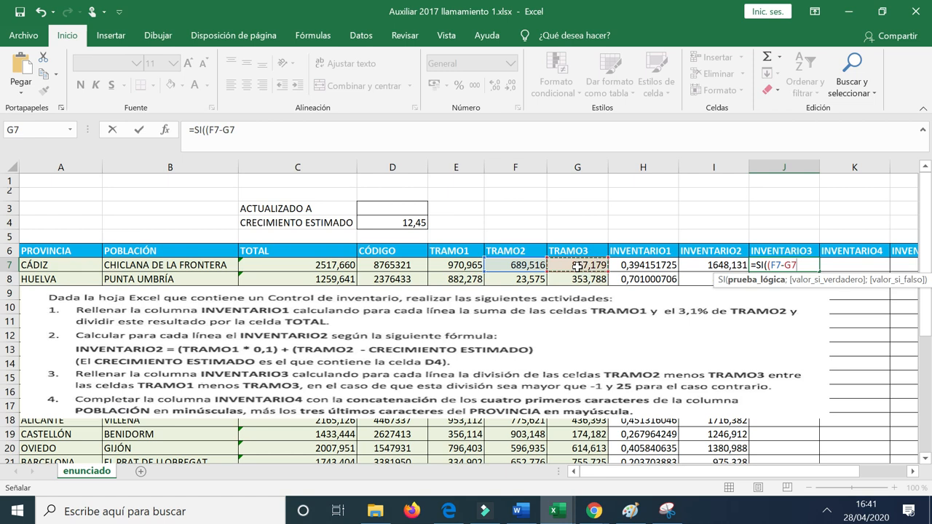
text())
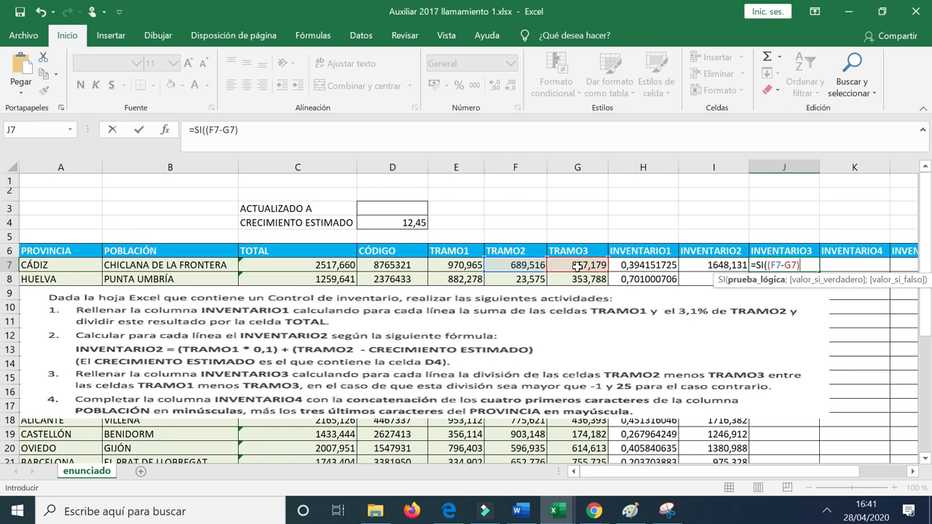
text(/()
click(452, 264)
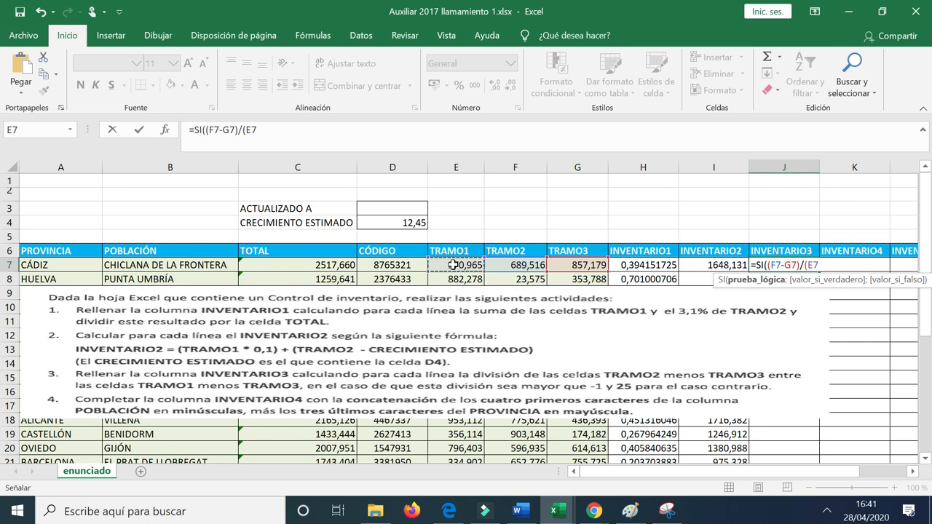
text(-)
click(591, 265)
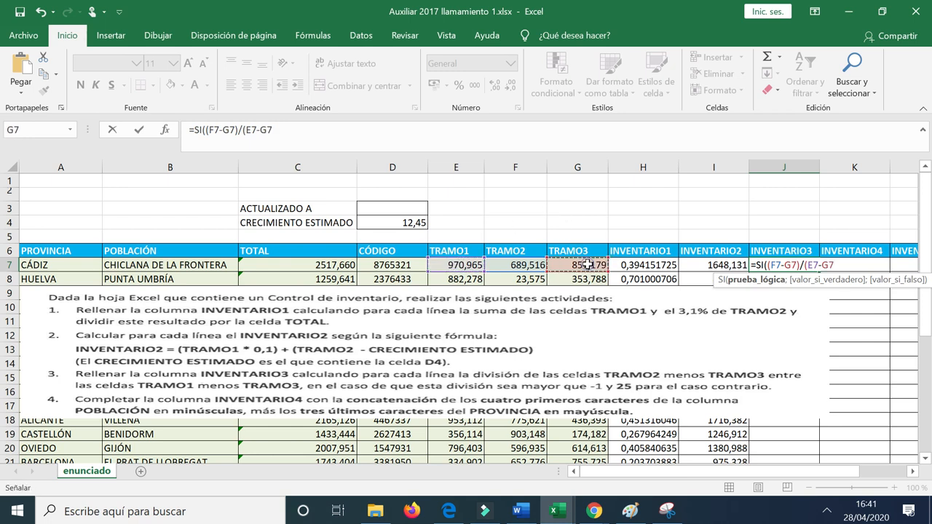
text())
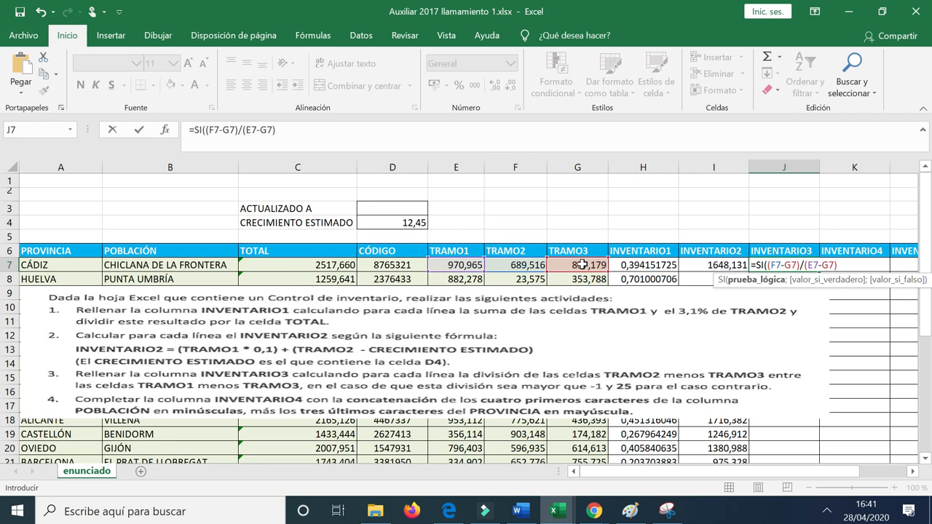
text(>-)
text(1)
text(;)
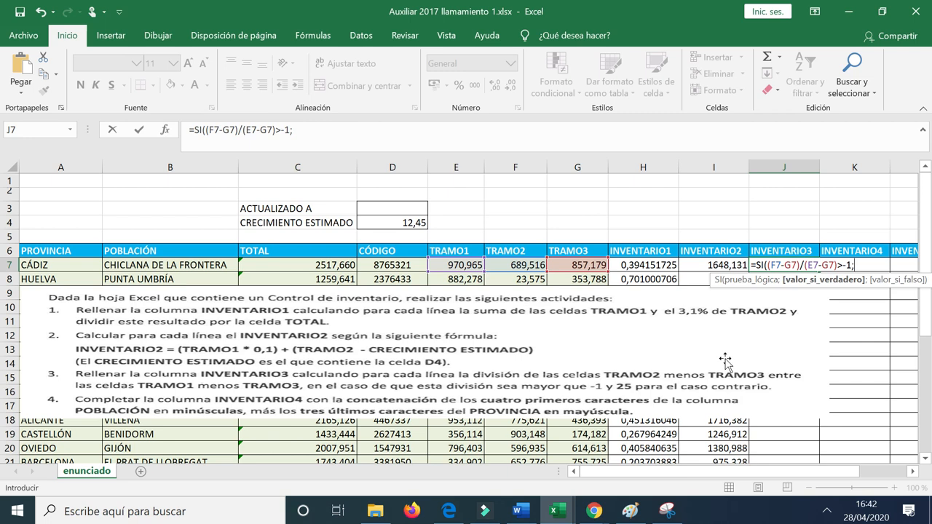
- Add (F7-G7)/(E7-G7) as the value-if-true argument of the SI formula in J7
text(()
click(524, 265)
text(-)
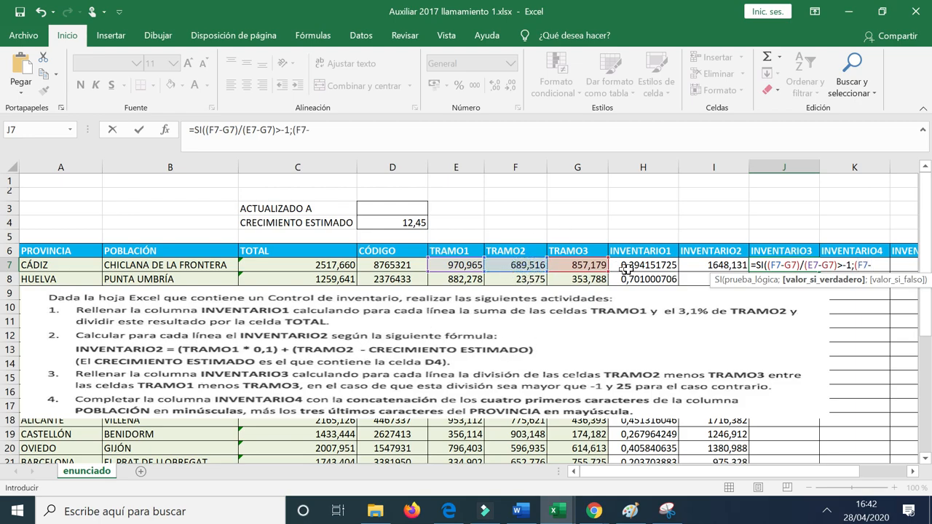
click(573, 267)
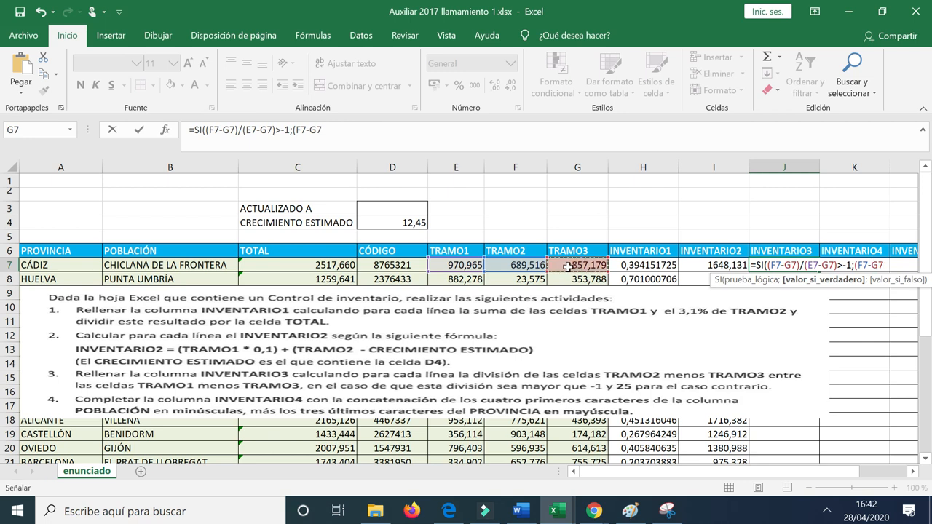
text()/()
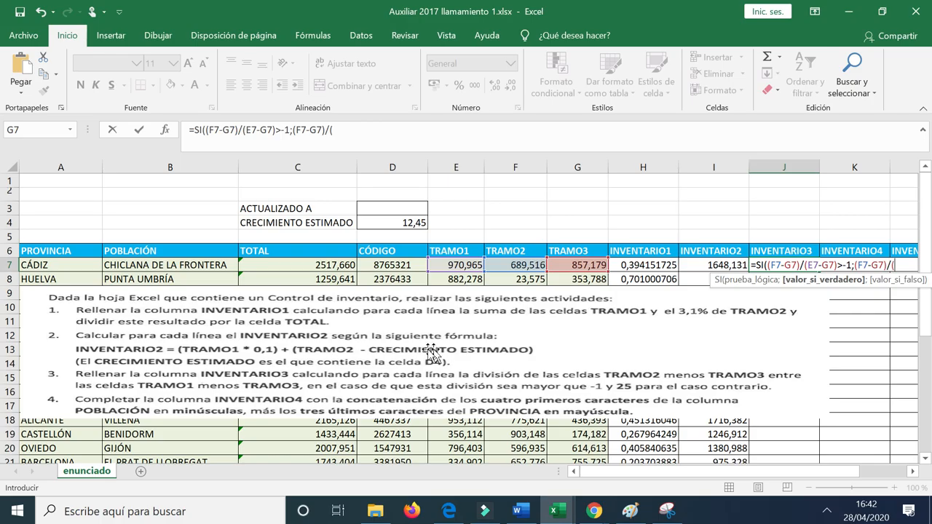
click(457, 267)
text(-)
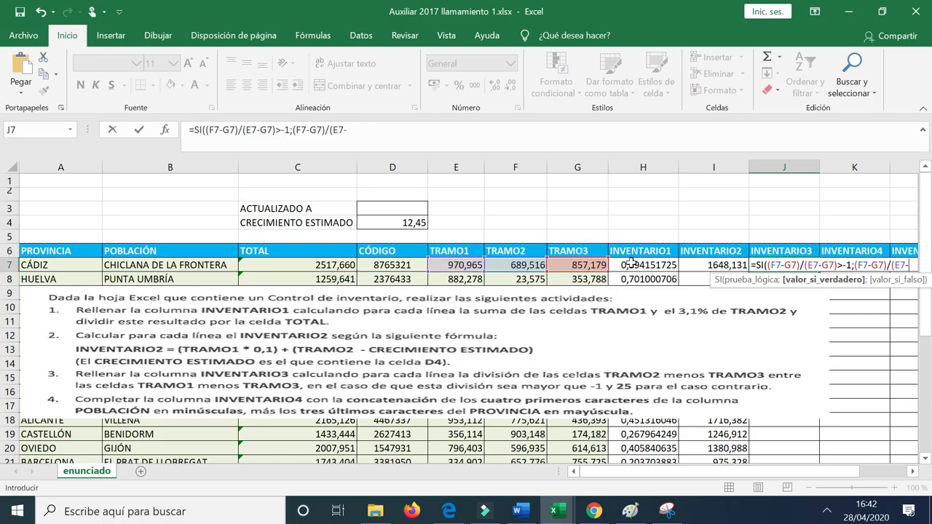
click(590, 267)
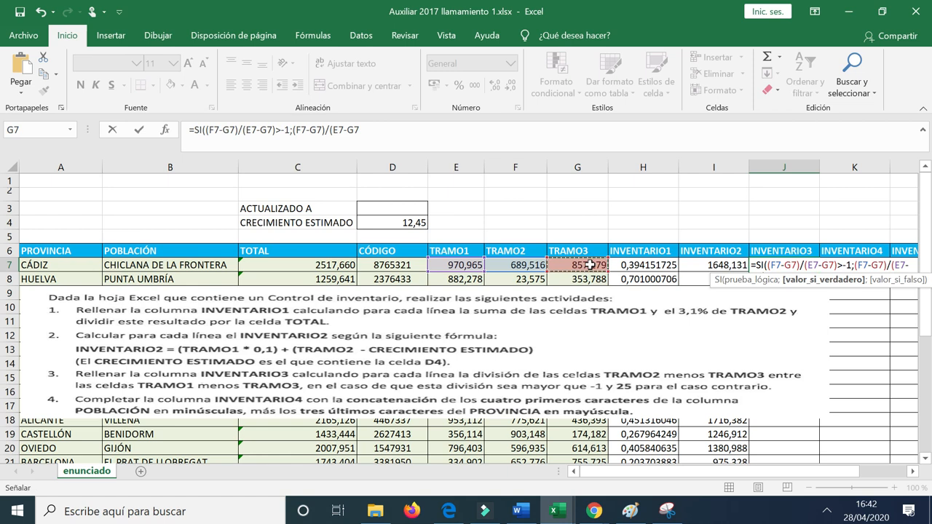
text())
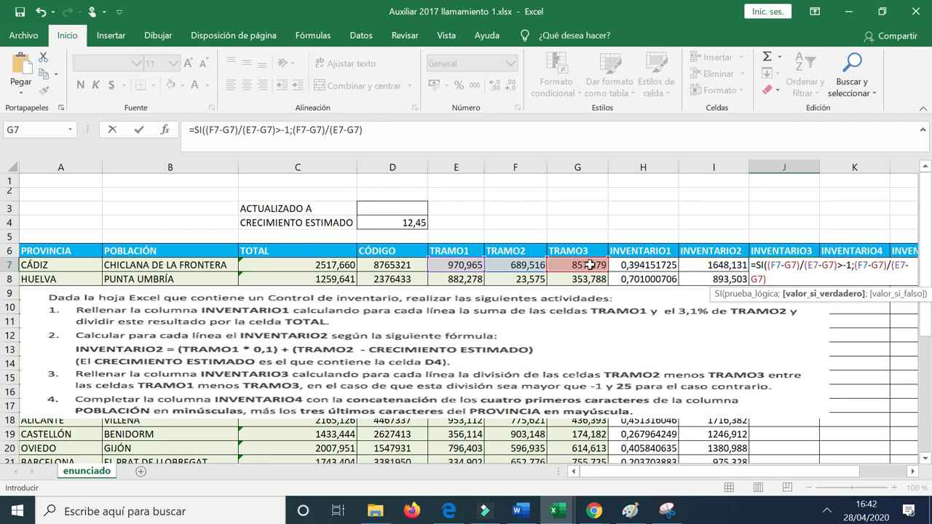
- Complete the J7 formula with 25 as the value if false and fill it down the INVENTARIO3 column
text(;)
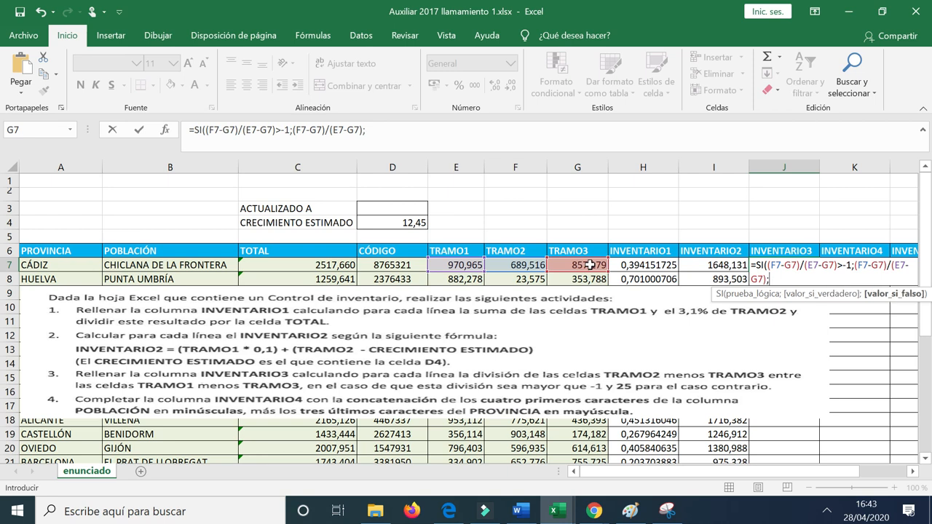
text(25)
text())
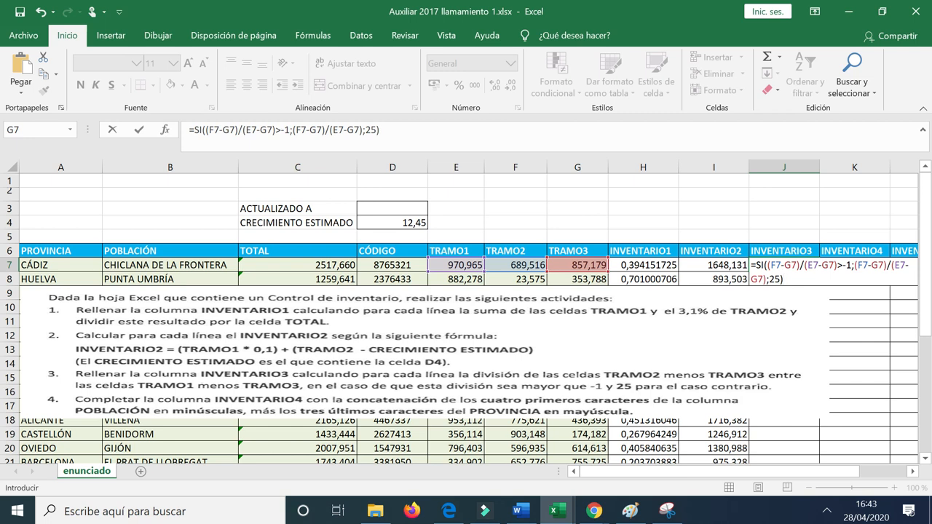
click(144, 132)
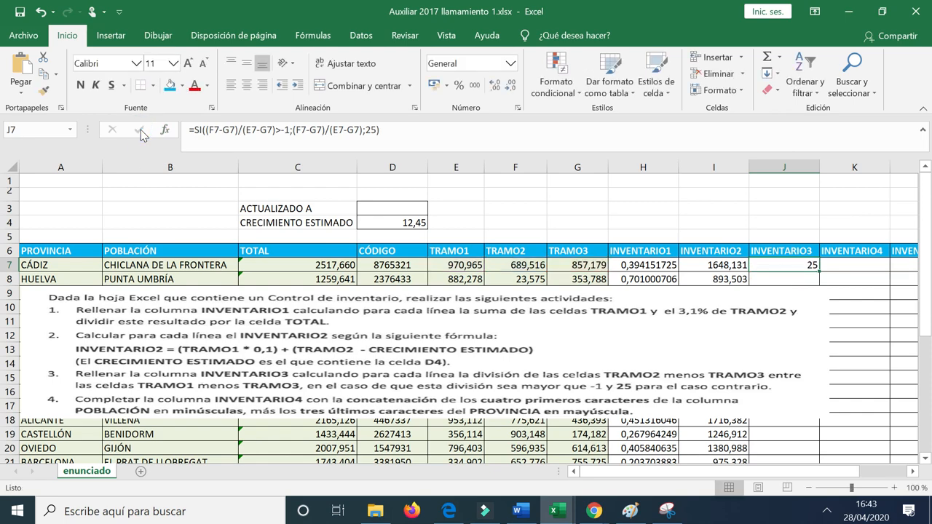
drag(819, 271, 819, 271)
double_click(818, 270)
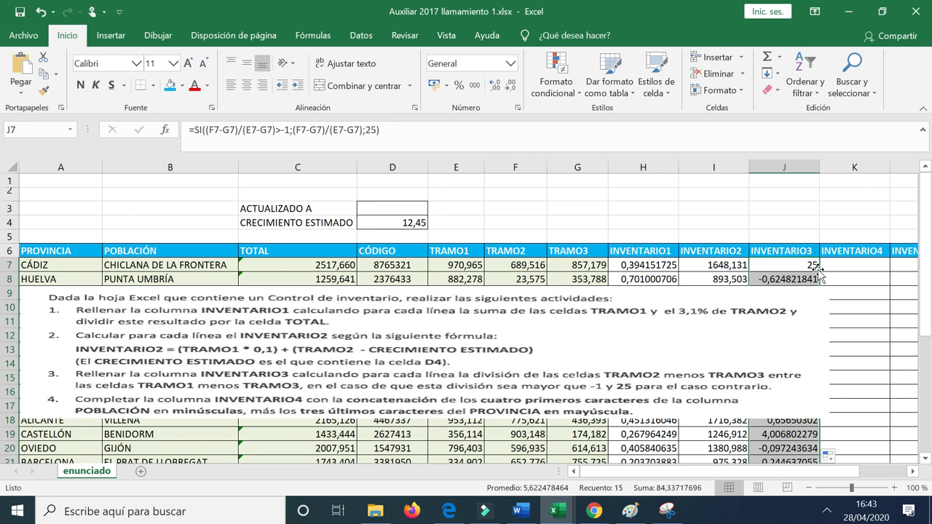
- Start the formula in the first INVENTARIO4 cell, K7, with =MINUSC(IZQUIERDA(B7;4)) for the lowercase first four characters of POBLACIÓN
click(878, 265)
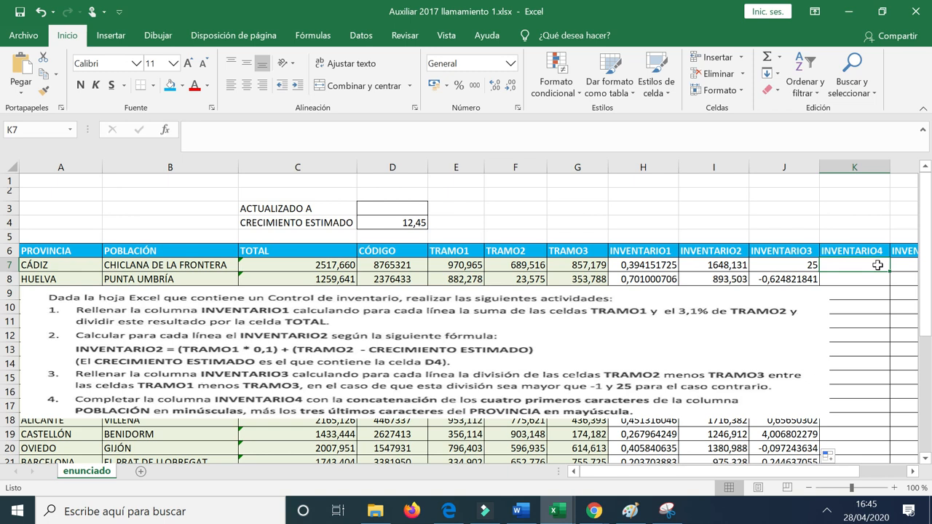
text(=)
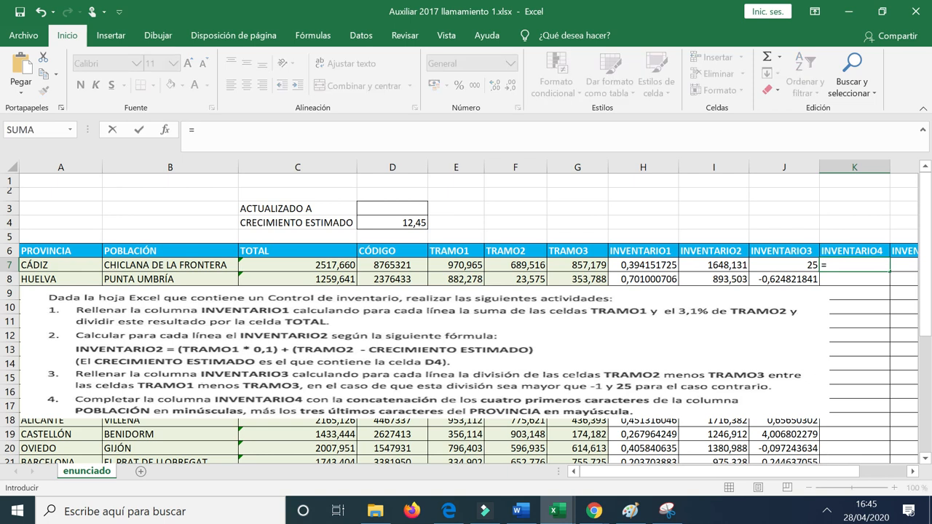
text(mi)
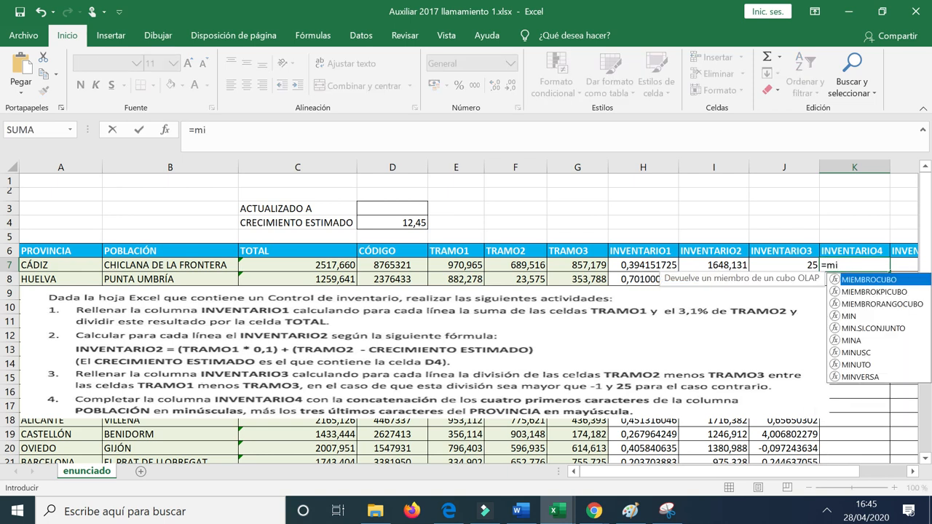
text(nus)
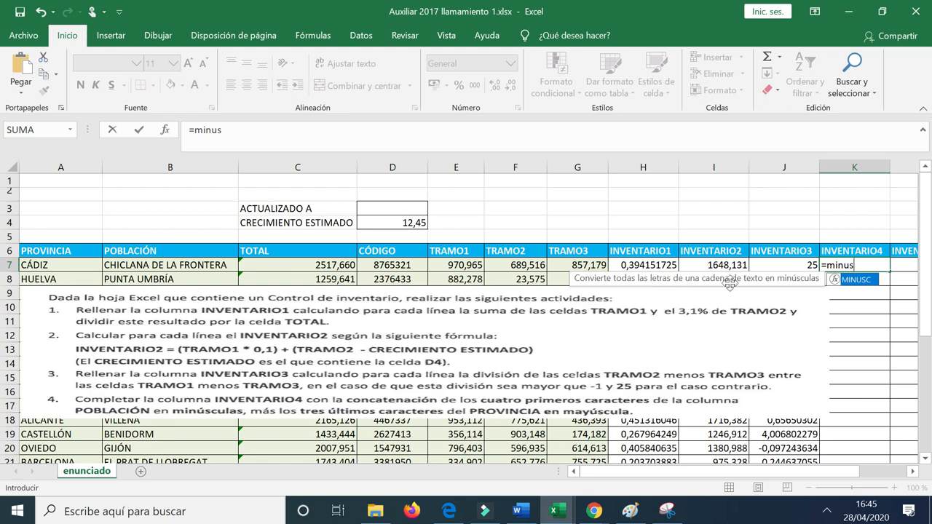
double_click(860, 280)
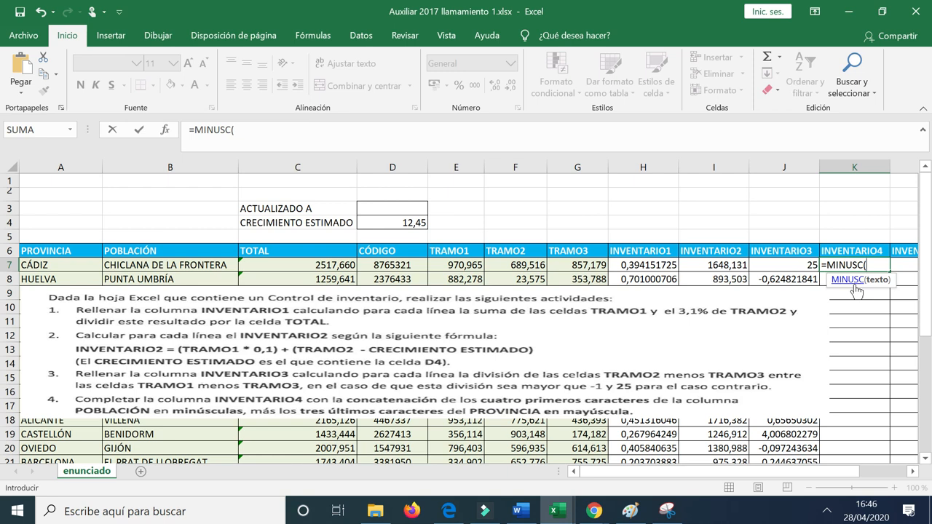
text(iz)
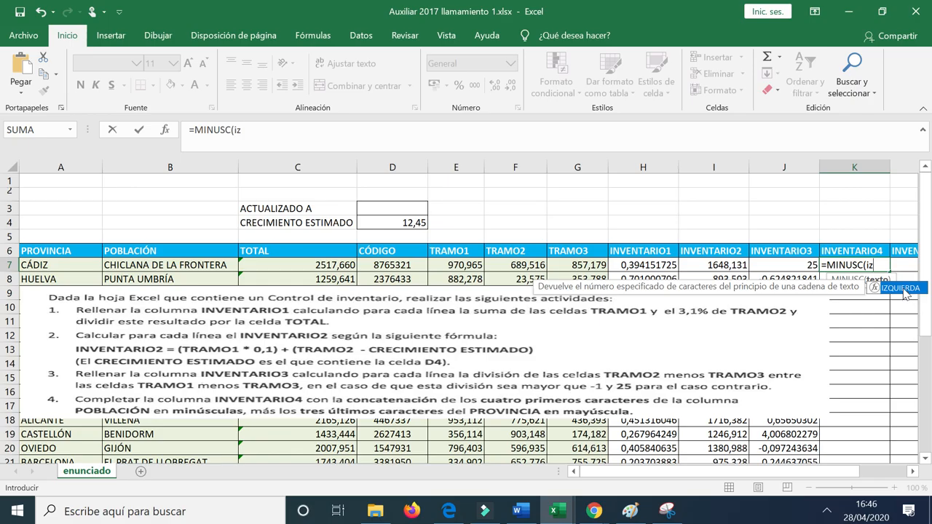
double_click(905, 290)
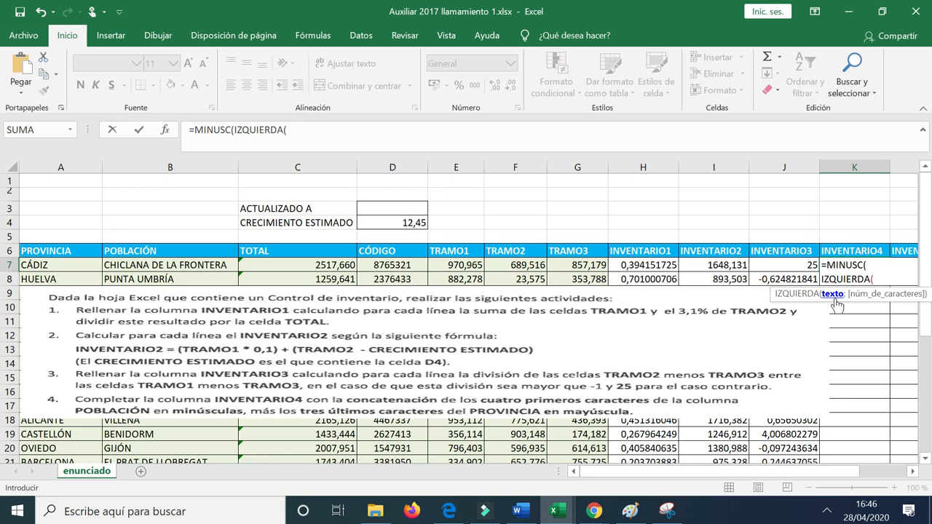
click(169, 266)
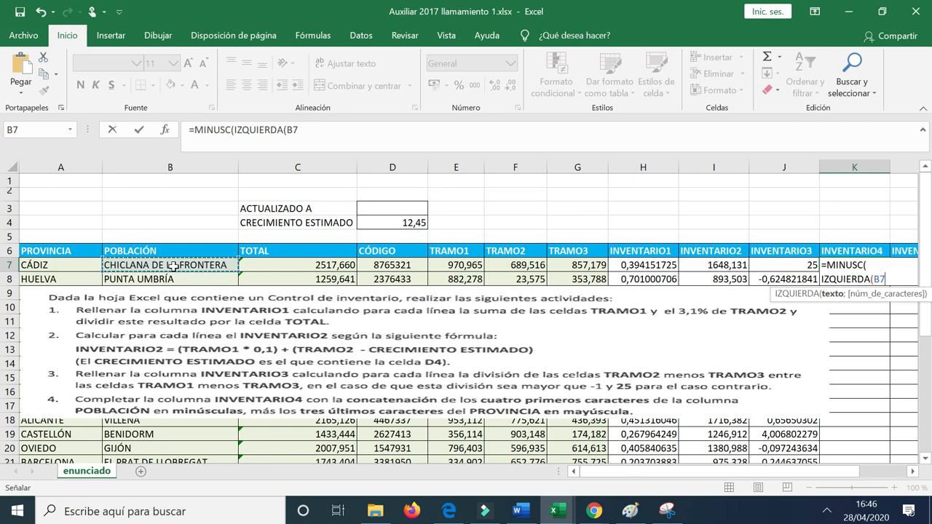
text(;)
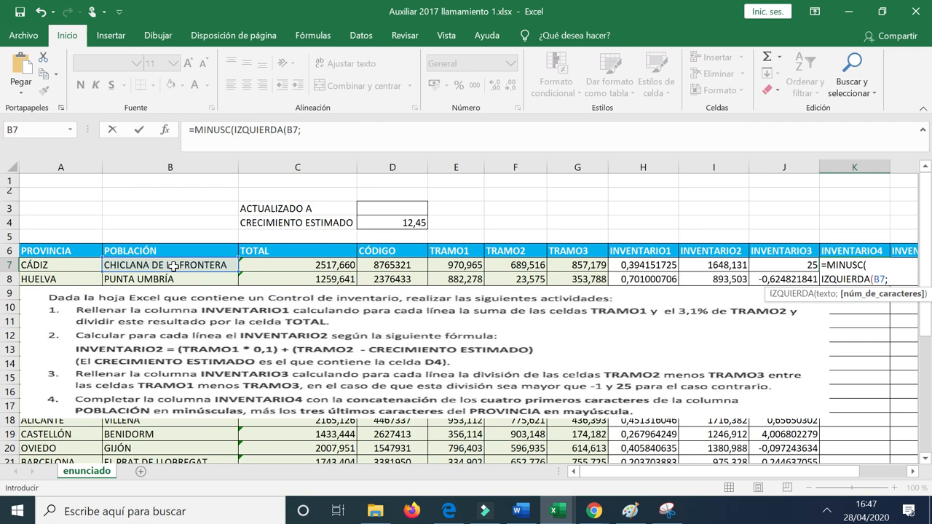
text(4))
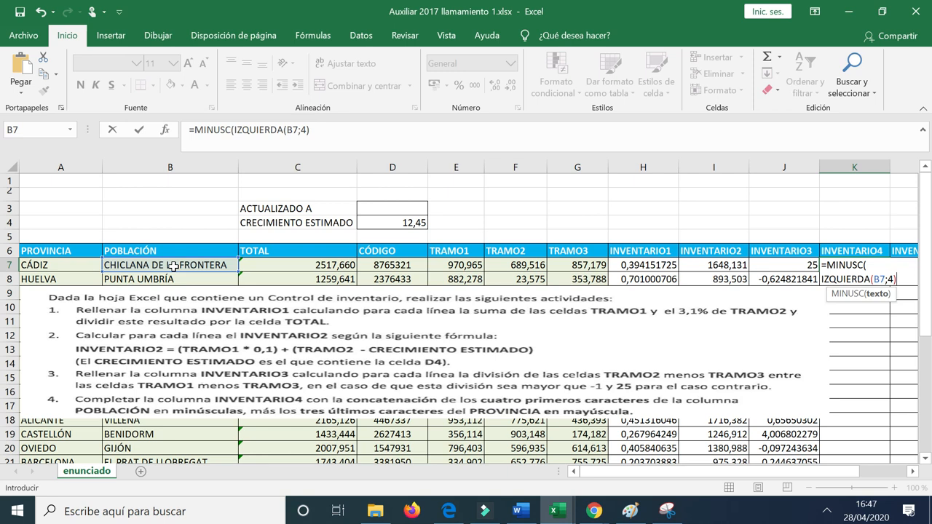
text())
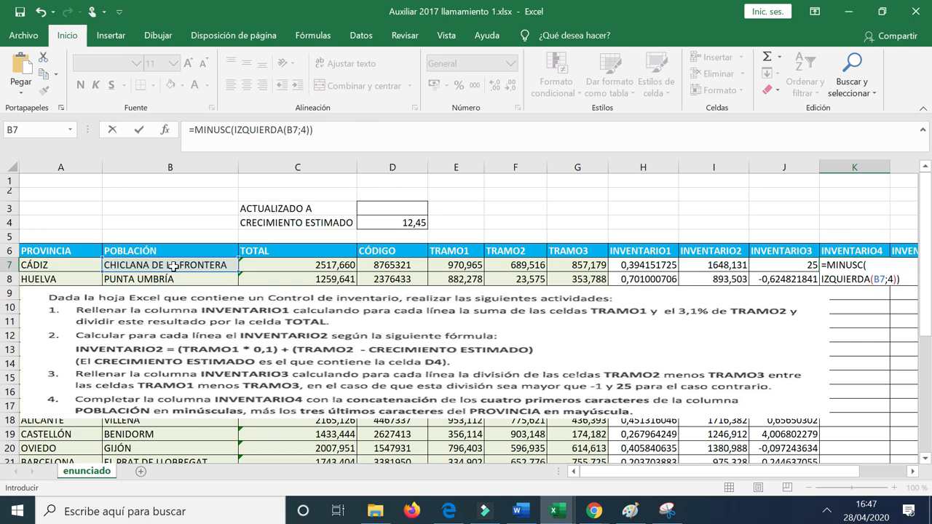
- Extend the K7 formula with &MAYUSC(DERECHA( to concatenate an uppercase extract of the last characters
text(&)
text(ma)
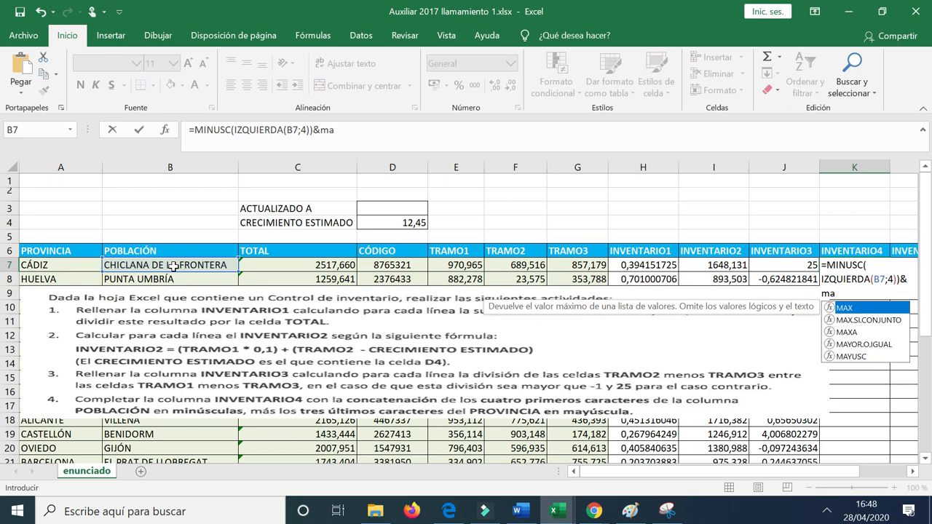
text(y)
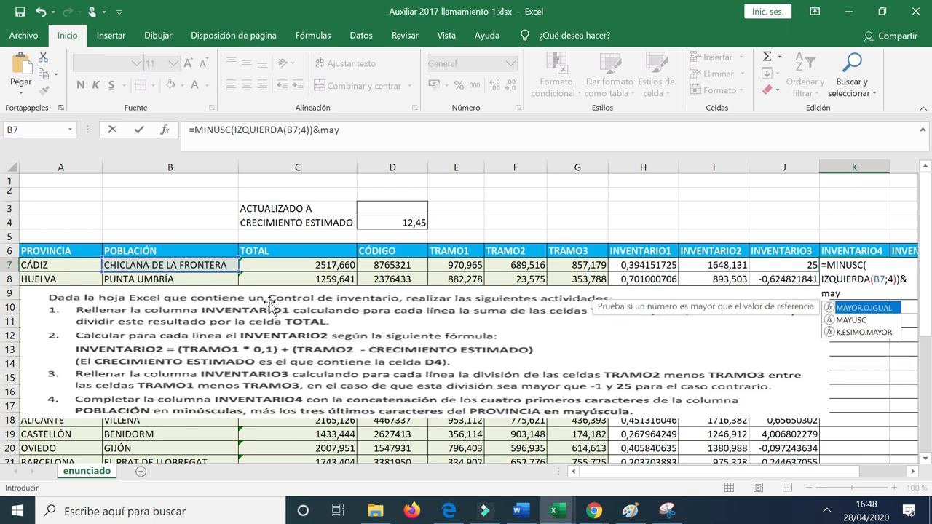
double_click(855, 322)
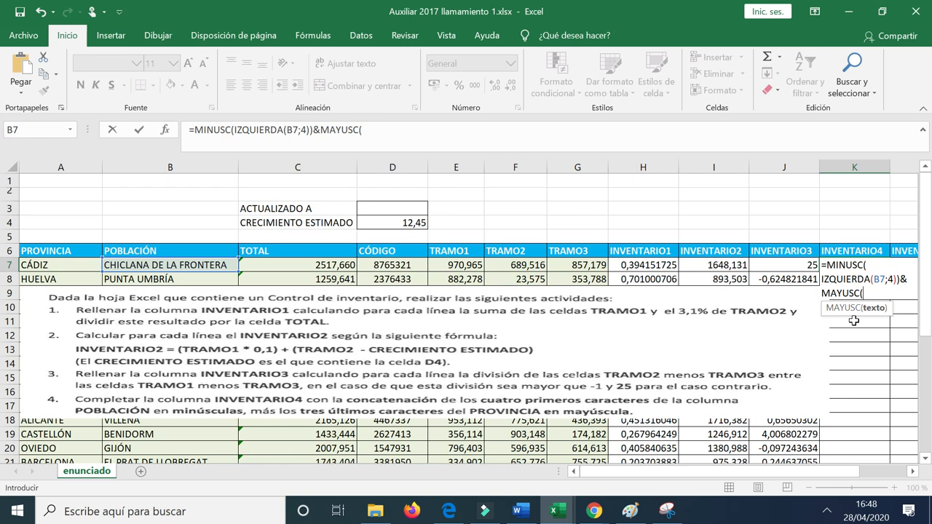
text(dre)
key(BackSpace)
key(BackSpace)
text(er)
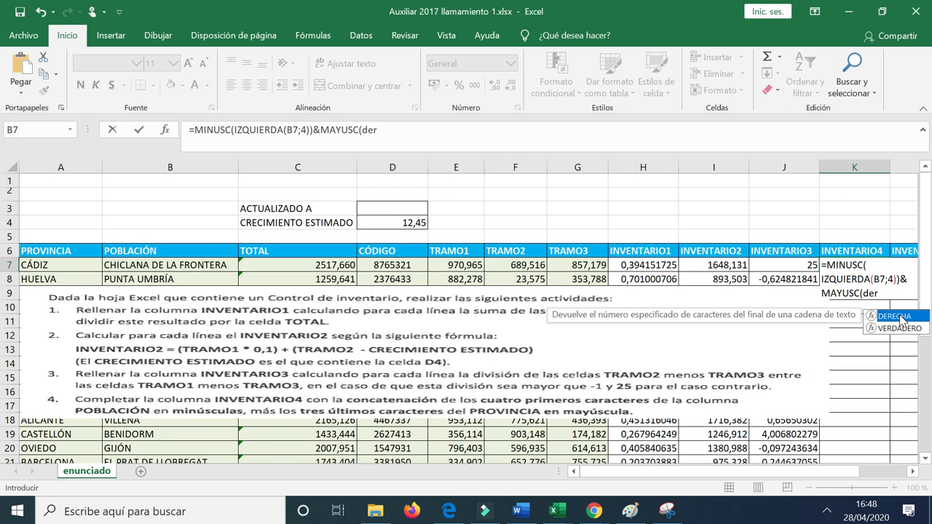
double_click(897, 317)
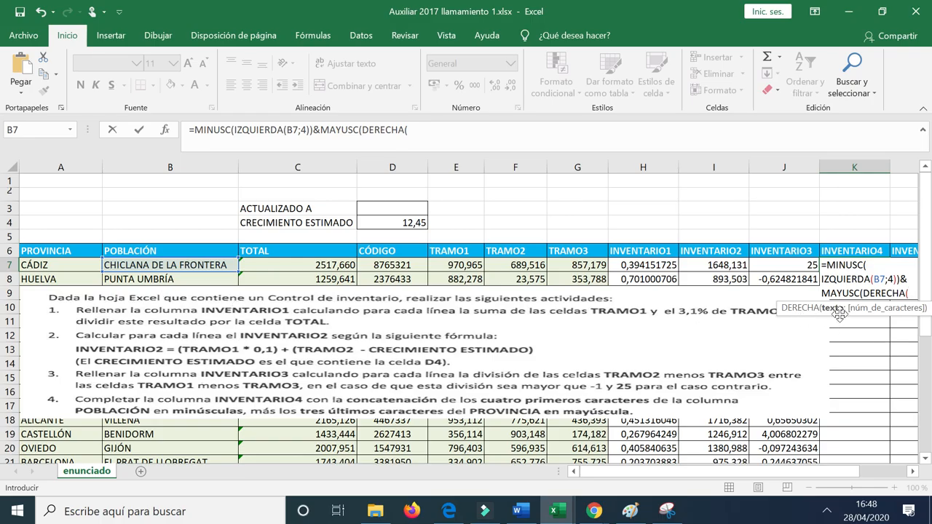
- Complete DERECHA in the K7 formula with A7 and 3 characters, and fill the formula down the INVENTARIO4 column
click(54, 265)
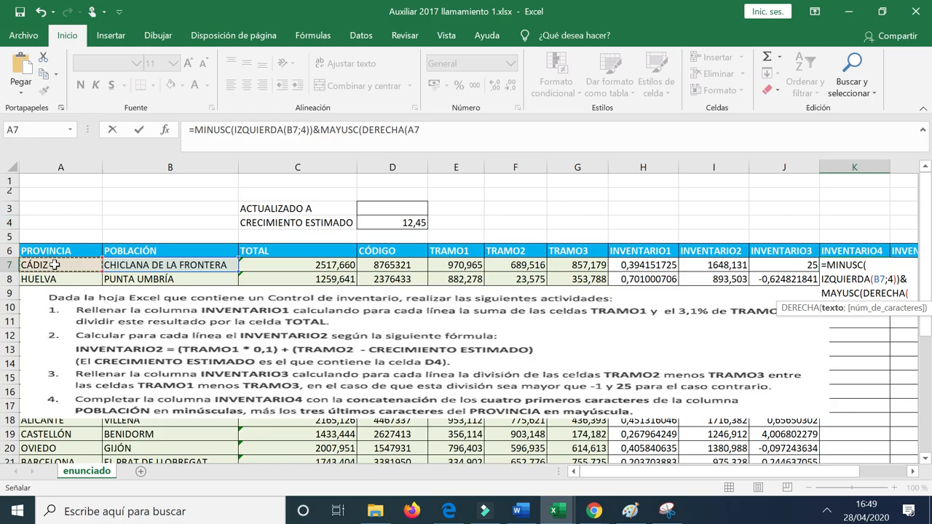
text(;)
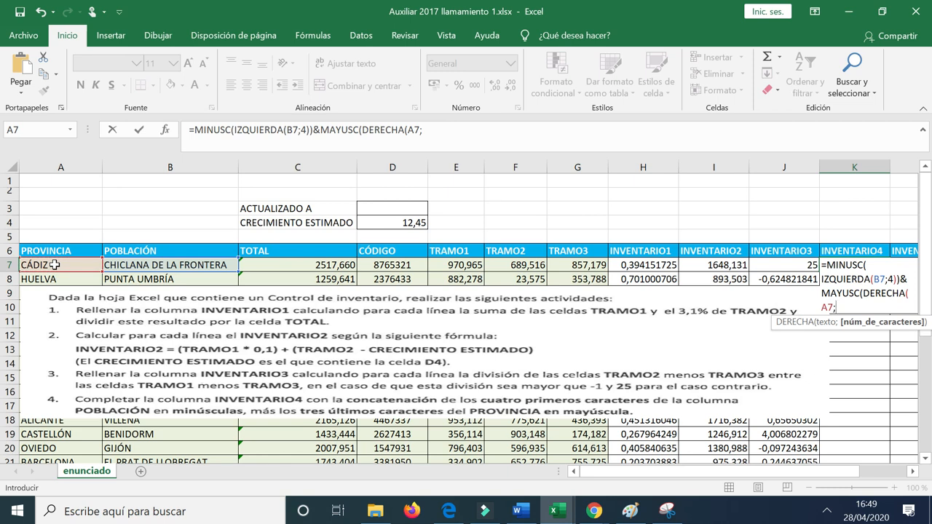
text(3))
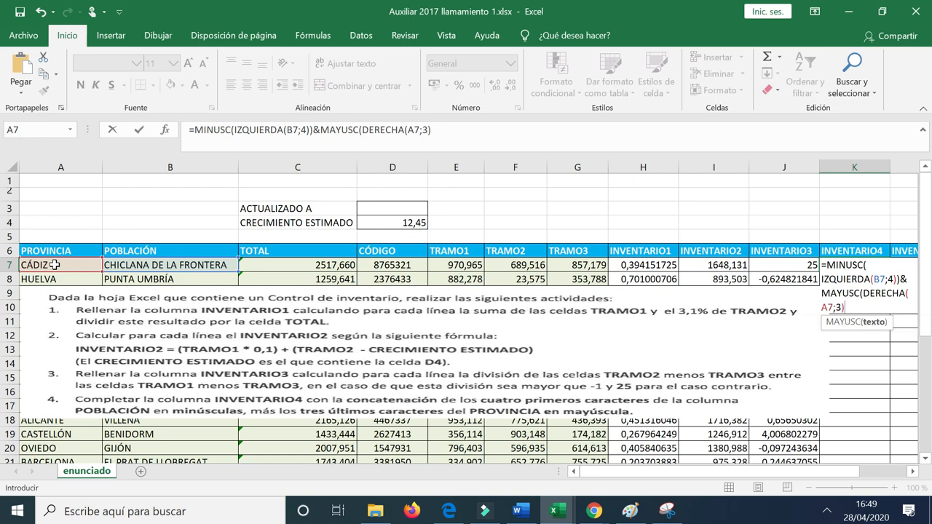
text())
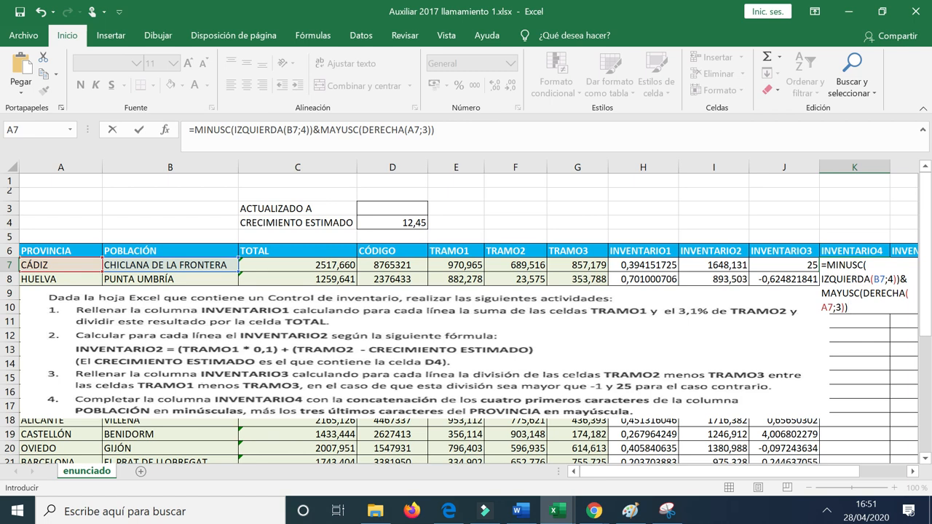
click(139, 130)
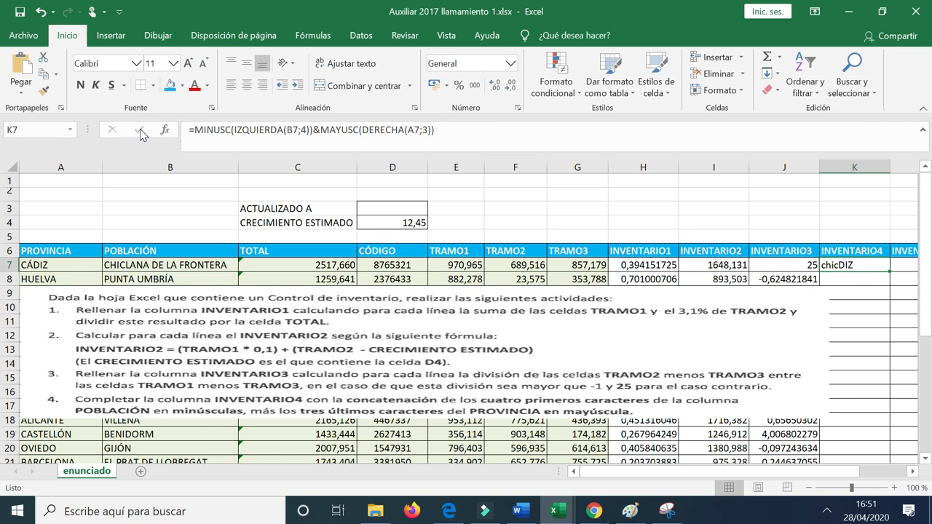
double_click(890, 271)
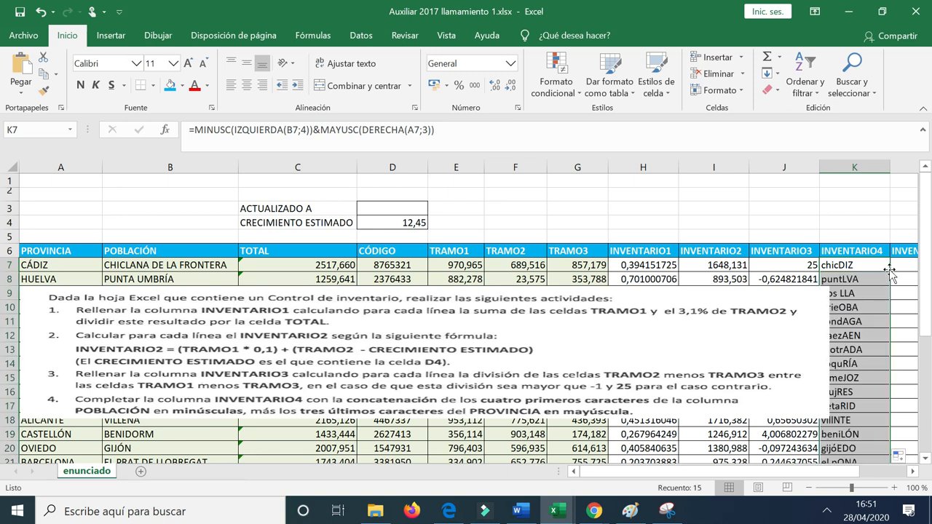